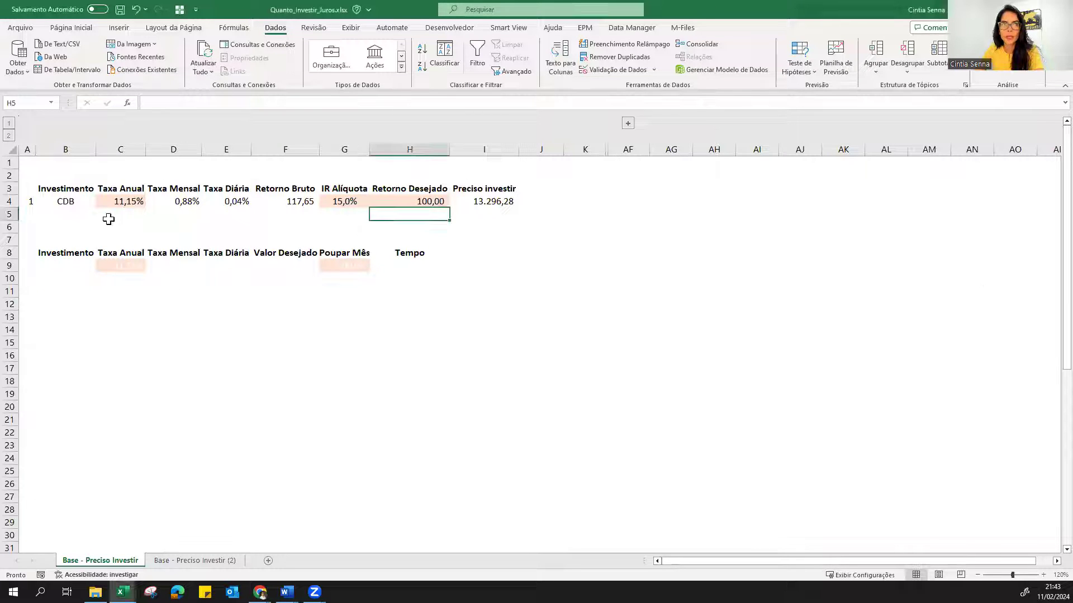
Step: Examine the CDB row's annual rate and the formulas behind its monthly and daily rates
left_click(70, 203)
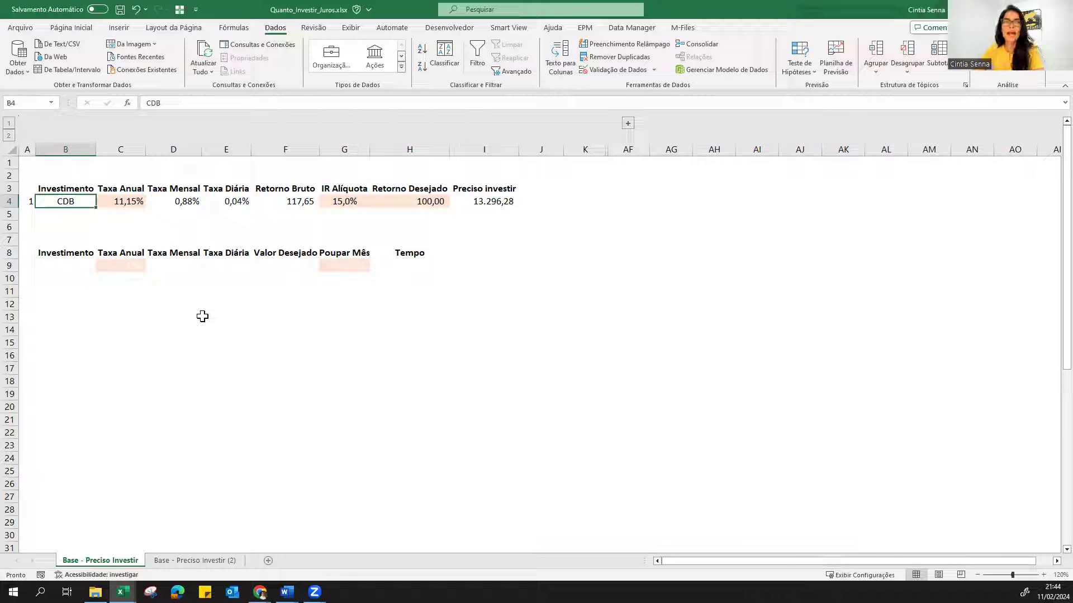
left_click(138, 196)
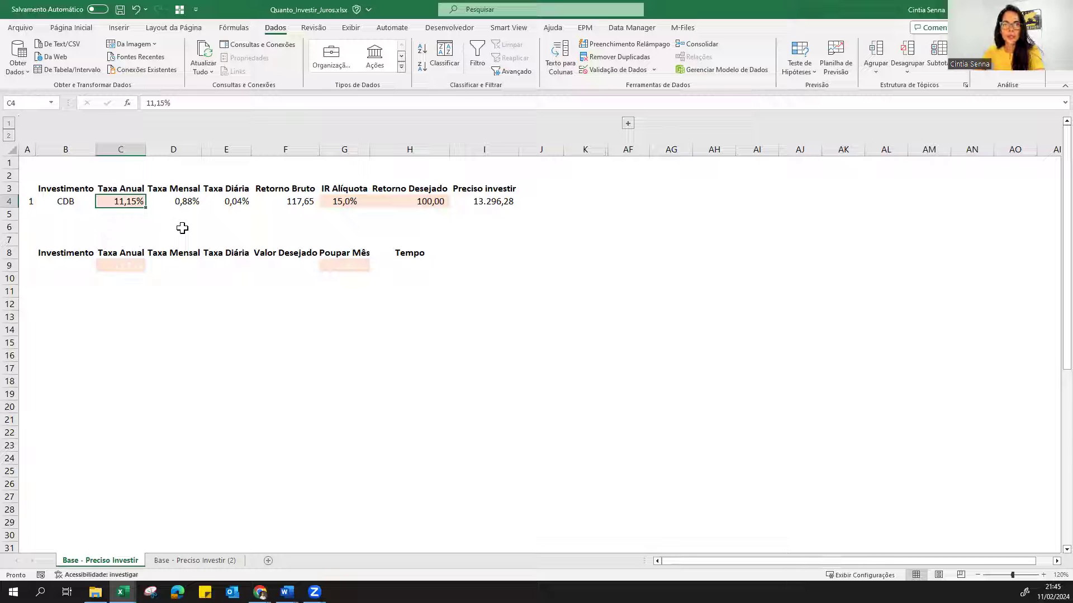
key("Right")
key("Up")
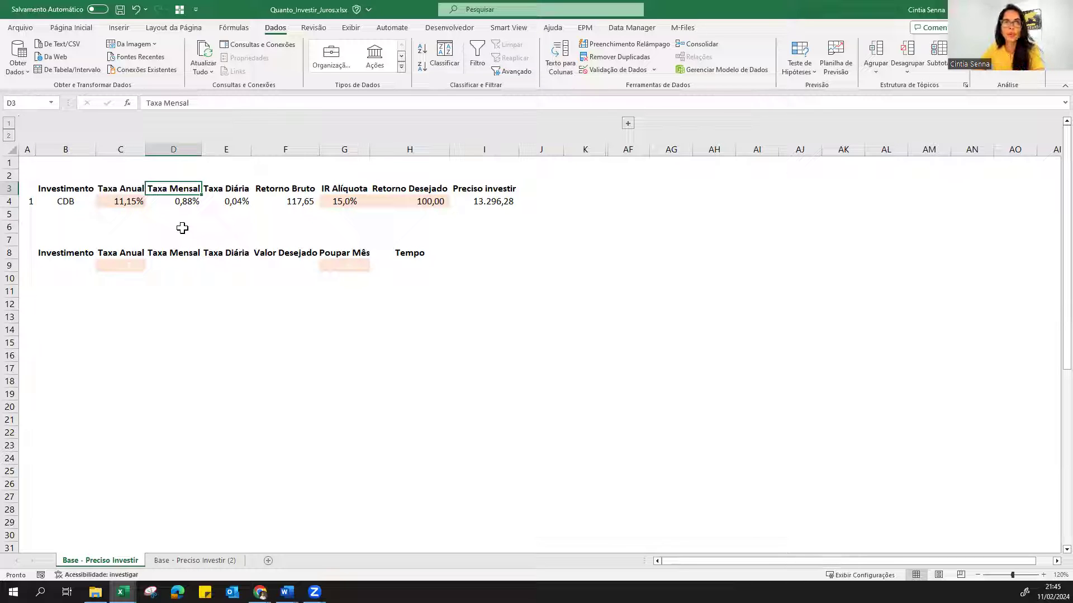
key("Left")
key("Down")
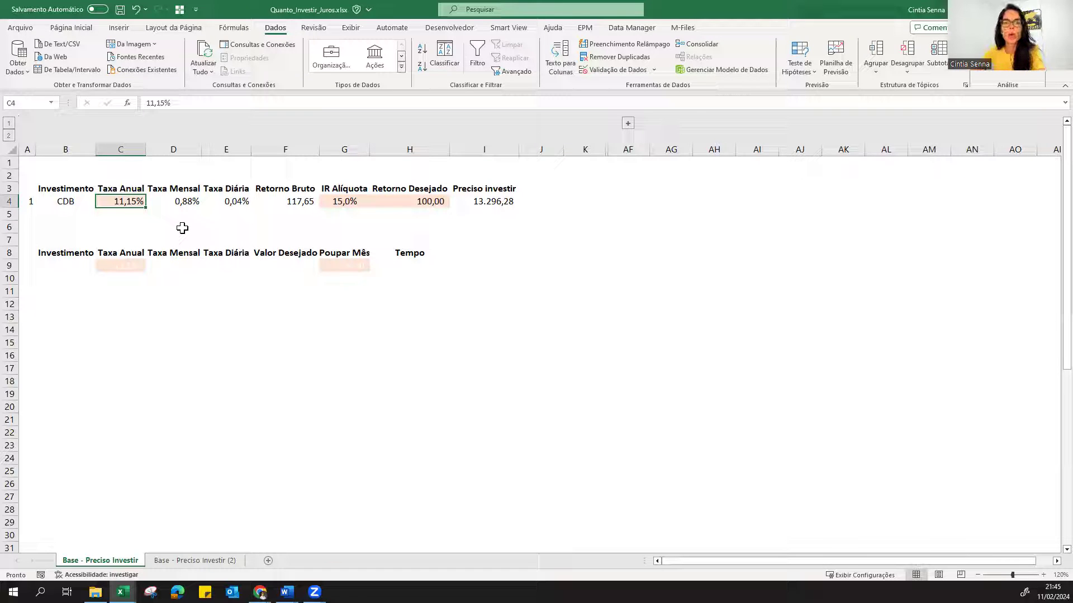
key("Right")
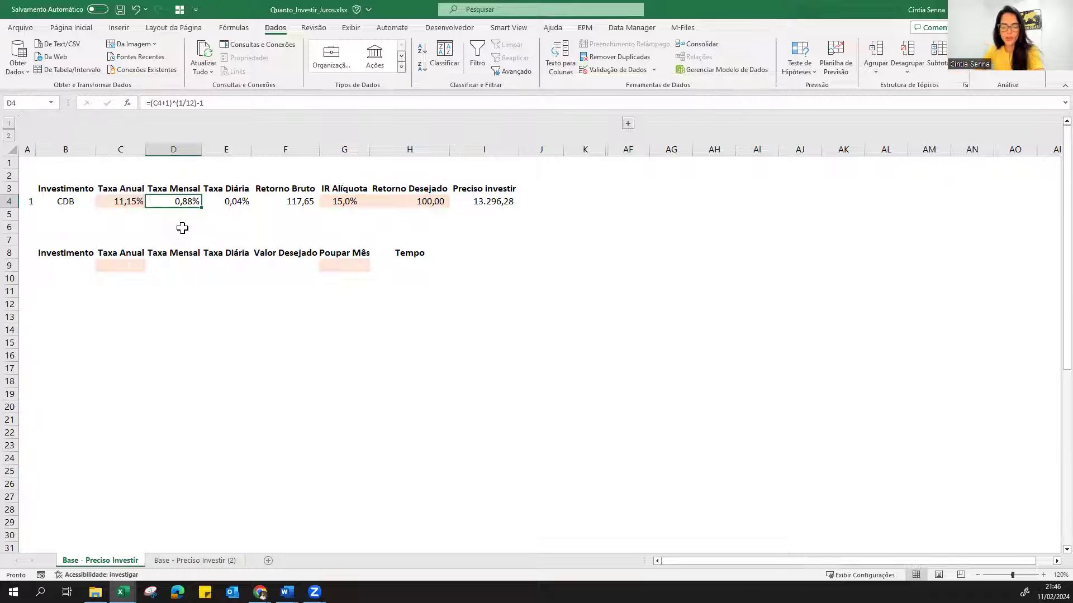
key("Right")
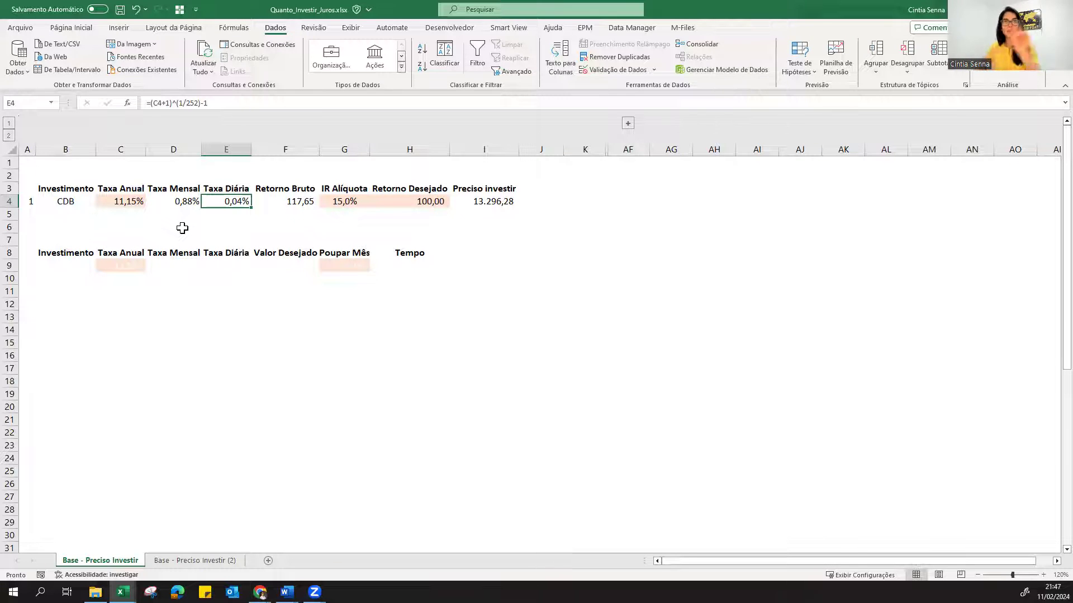
Step: Set the CDB row's IR Alíquota to 22,5%
key("Right")
key("Right")
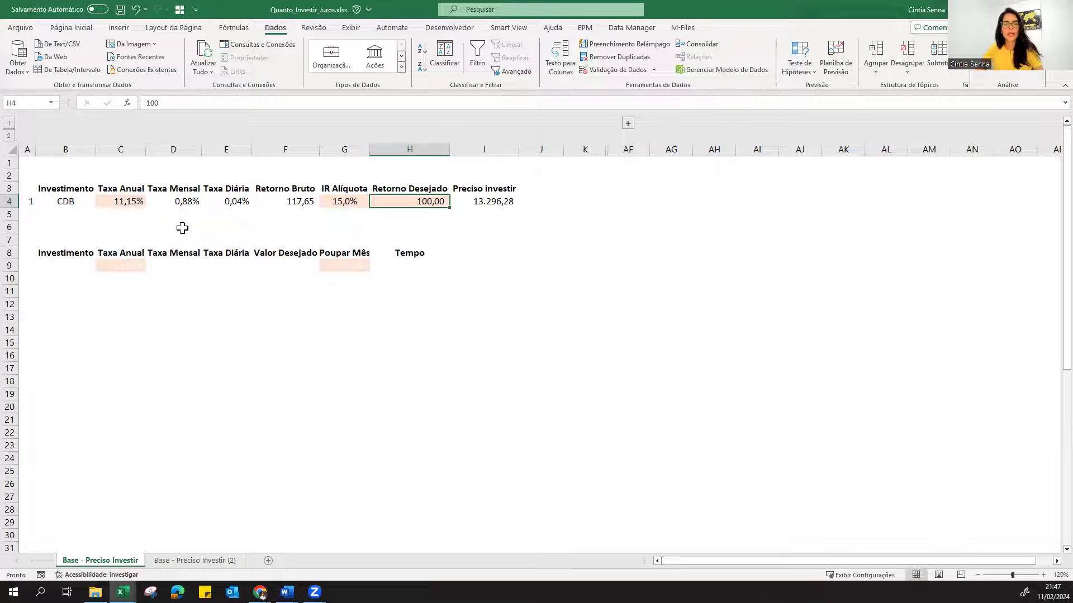
key("Left")
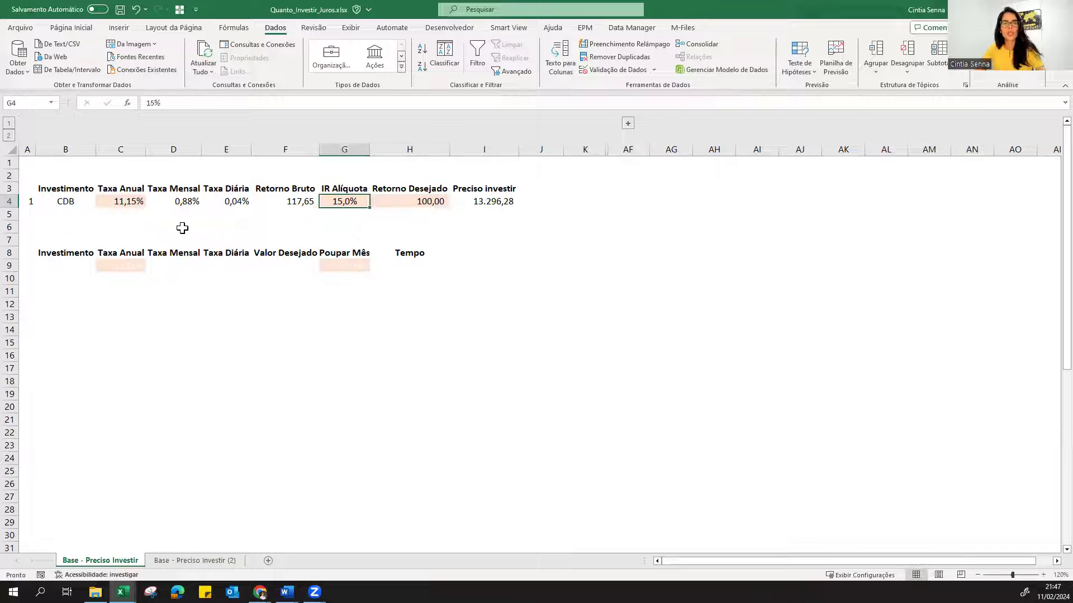
type("22,5")
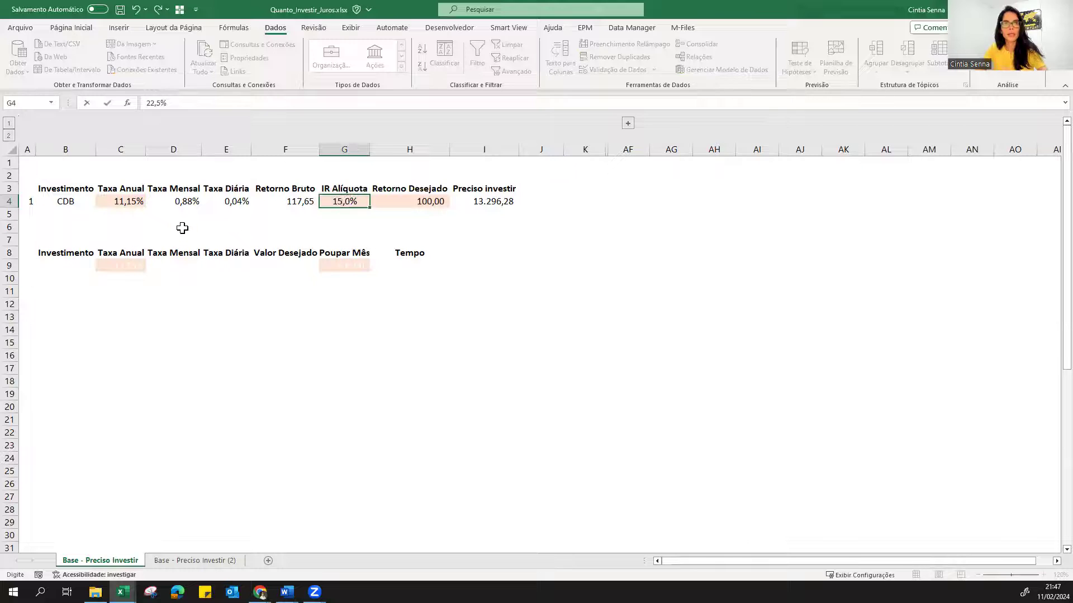
key("Return")
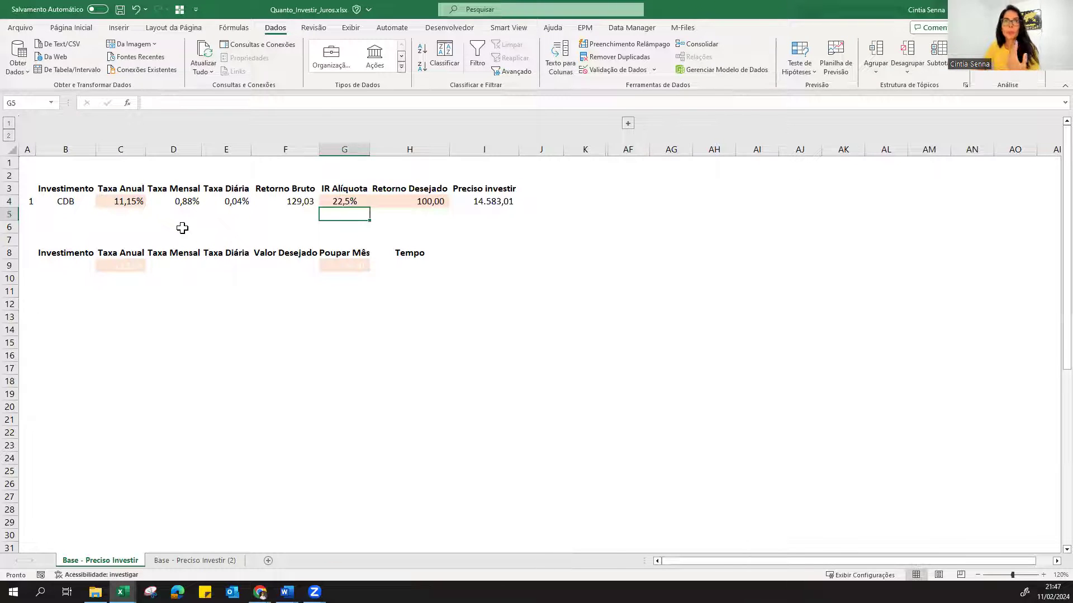
Step: Check the Retorno Bruto formula of the CDB row, and set its IR Alíquota to 15%
key("Right")
key("Up")
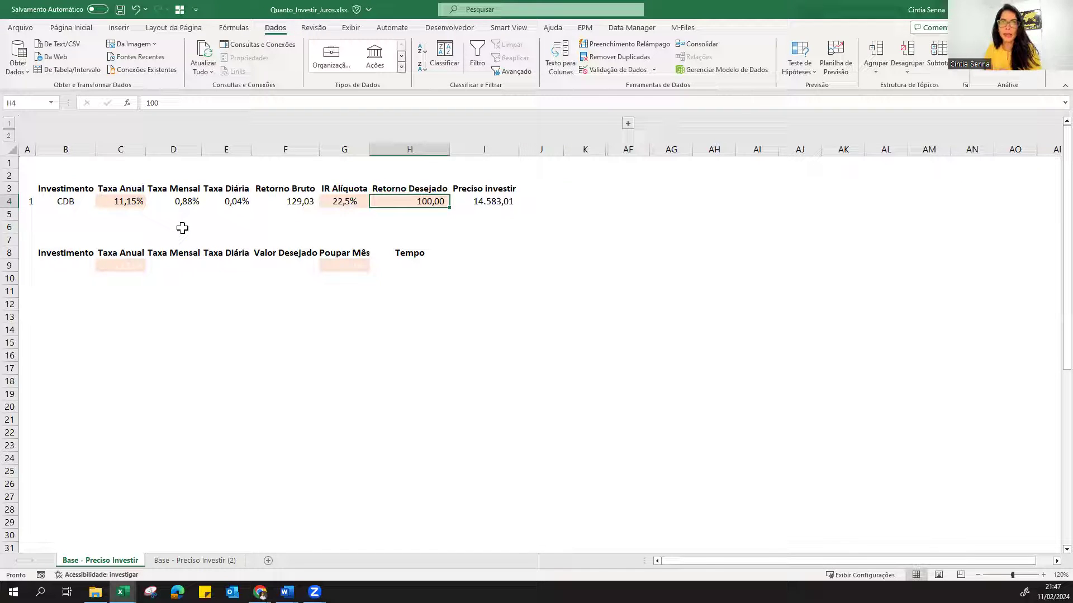
key("Left")
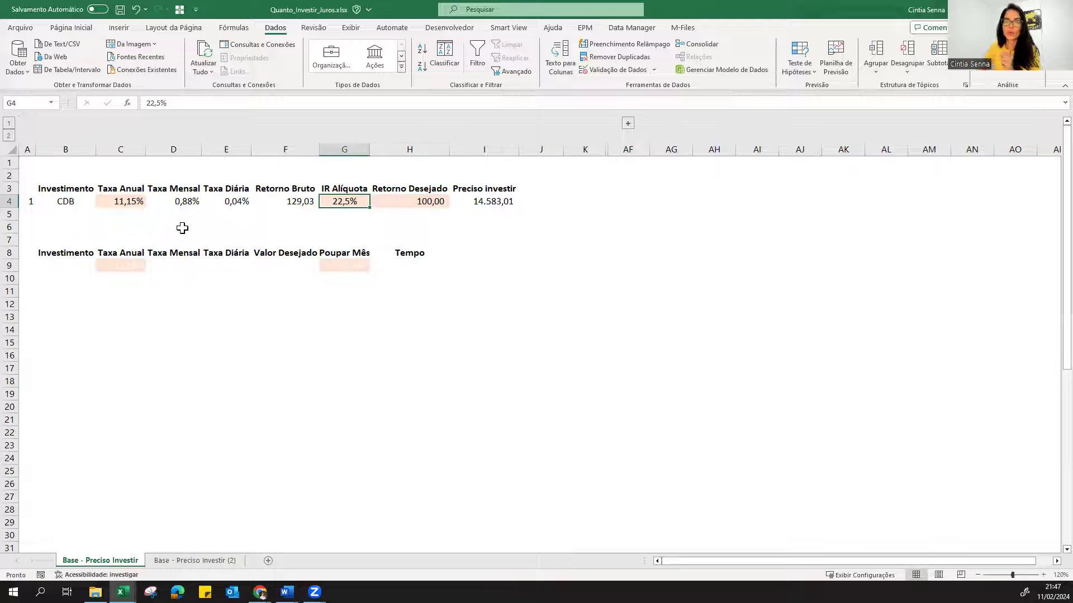
key("Left")
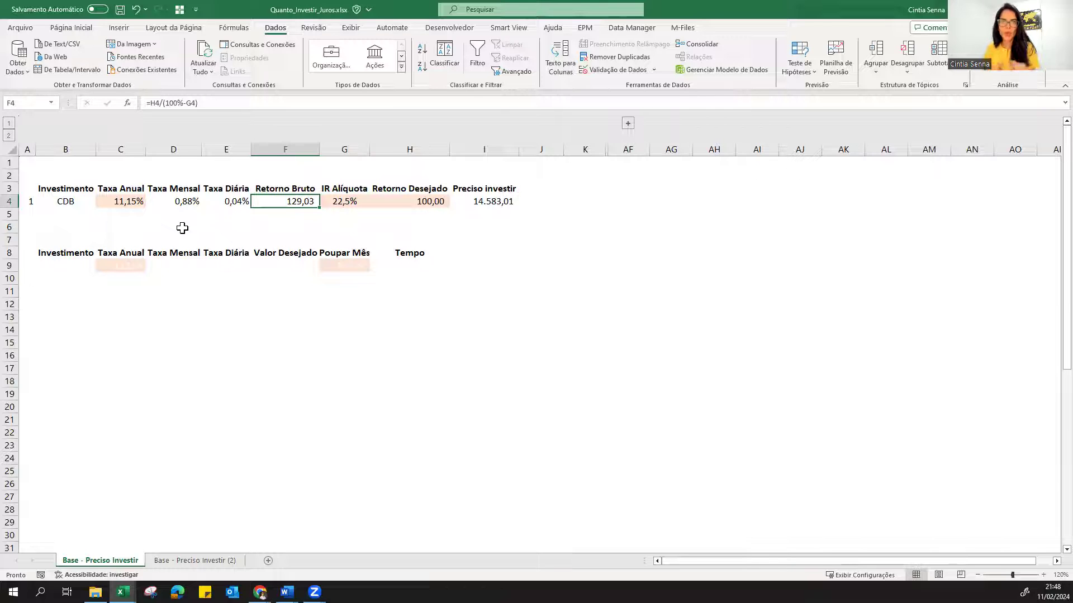
key("Right")
type("15")
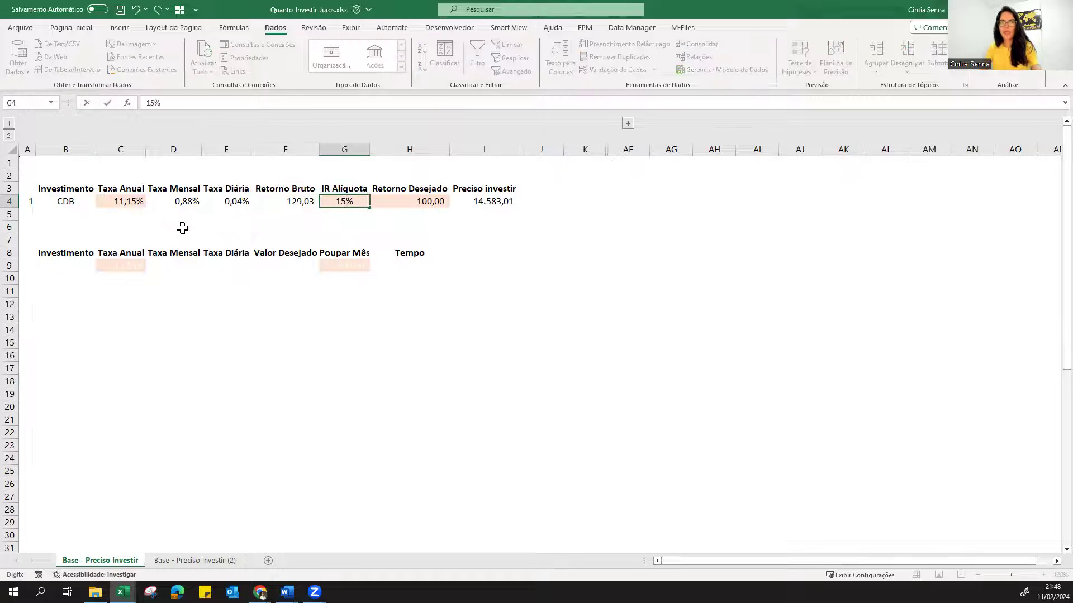
key("Return")
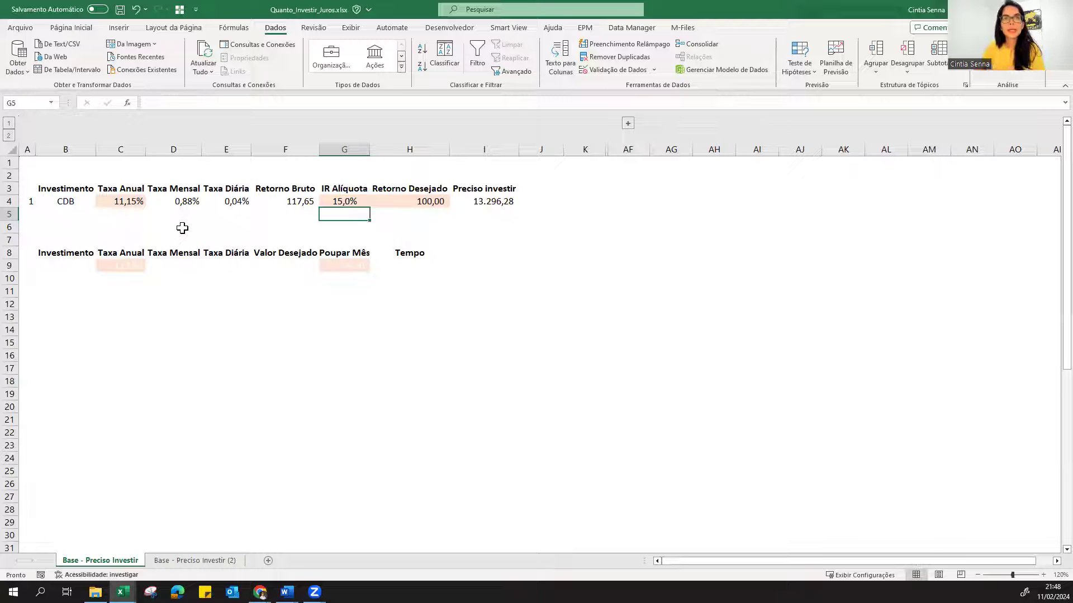
Step: Examine the formulas for Retorno Bruto and Preciso investir in the CDB row
key("Up")
key("Left")
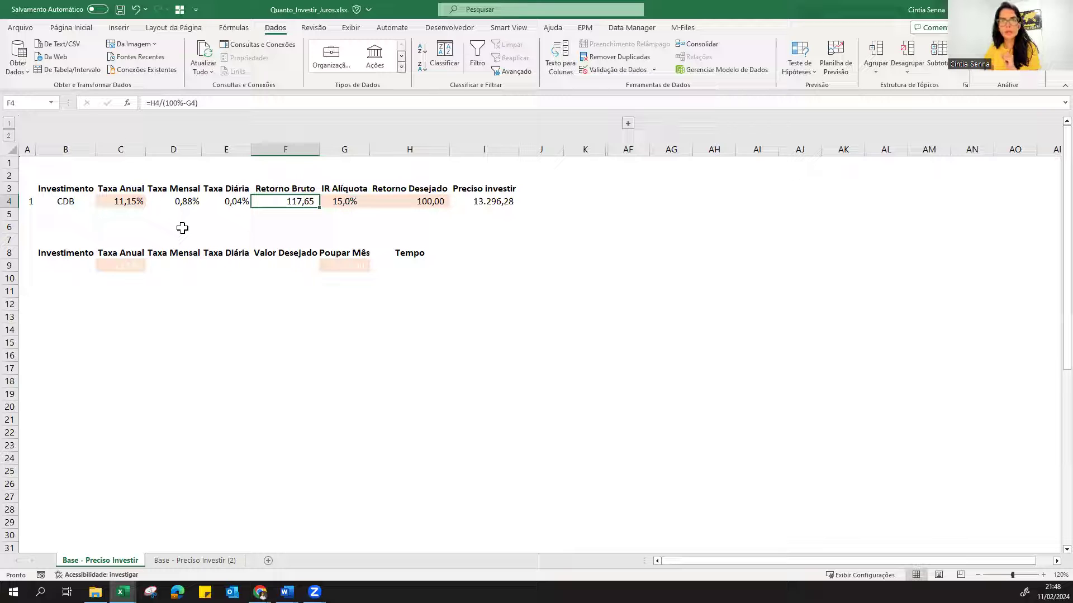
key("Right")
key("Right")
key("Right")
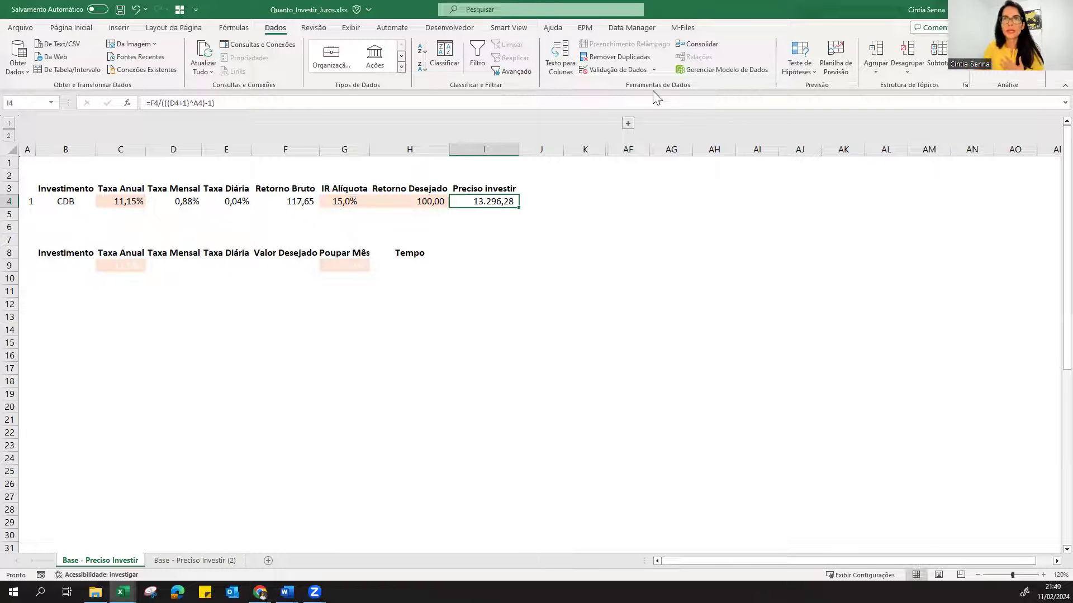
Step: Expand the collapsed column group that holds the daily interest tables for January to March 2024
left_click(628, 122)
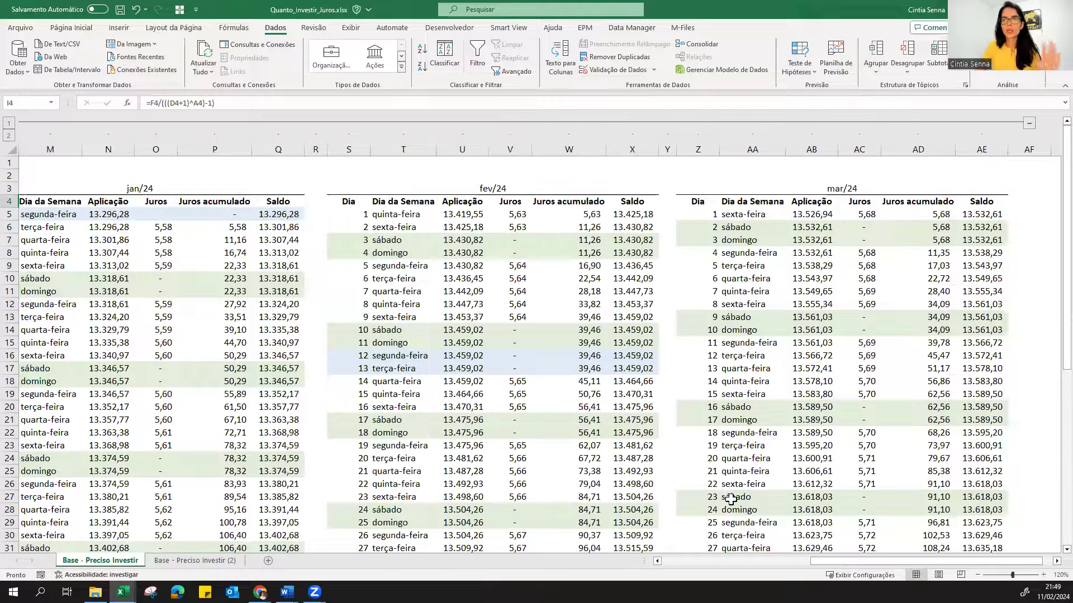
left_click_drag(825, 564, 764, 551)
scroll(635, 151, "left", 1)
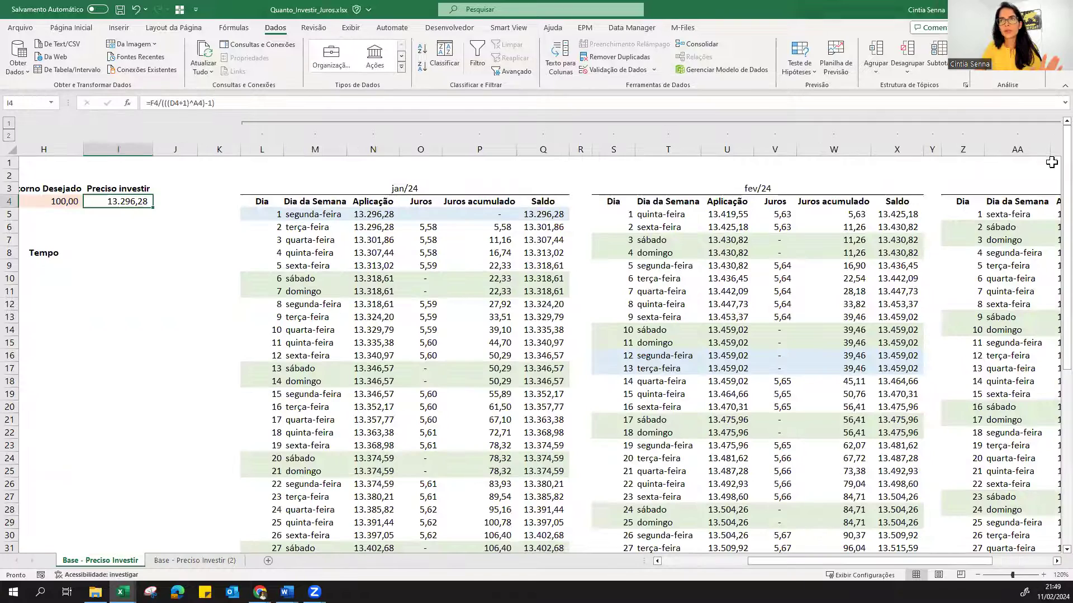
Step: Autofit the widths of columns S to AG, which hold the fev/24 and mar/24 tables
left_click_drag(614, 150, 833, 162)
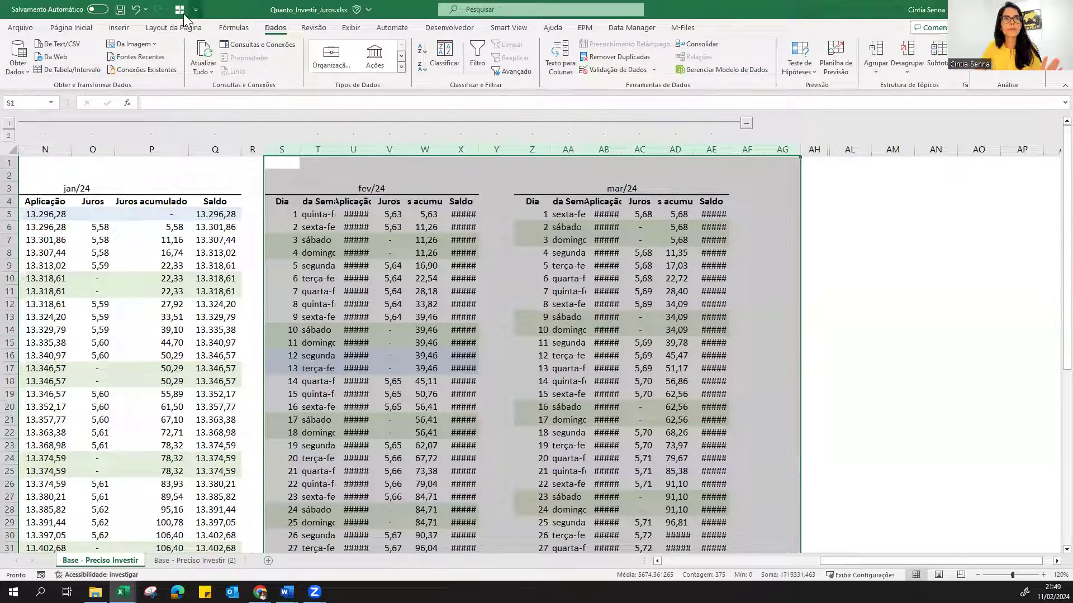
left_click(136, 10)
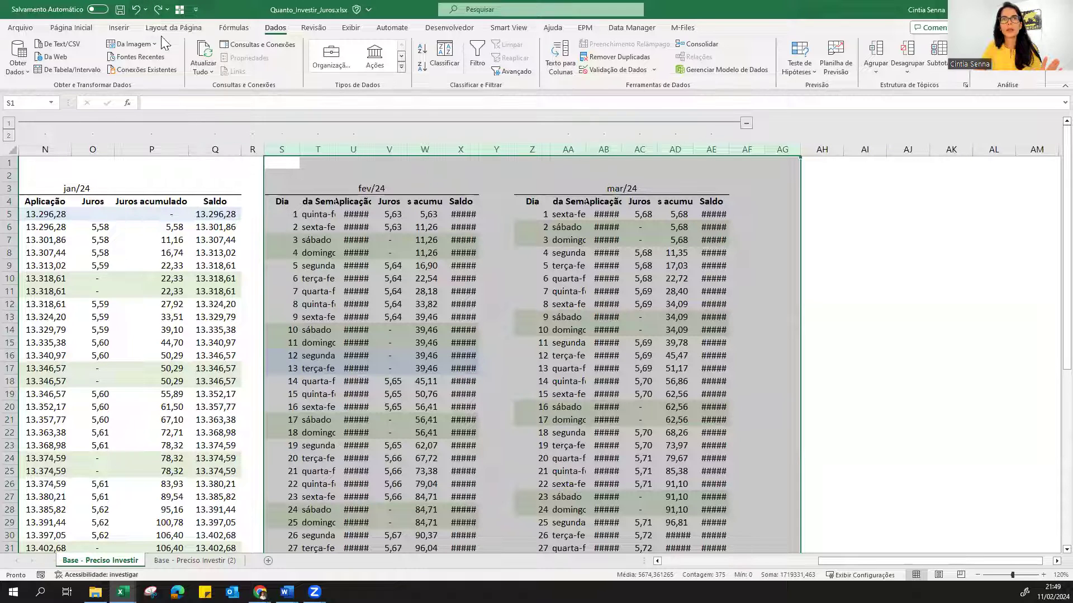
double_click(335, 148)
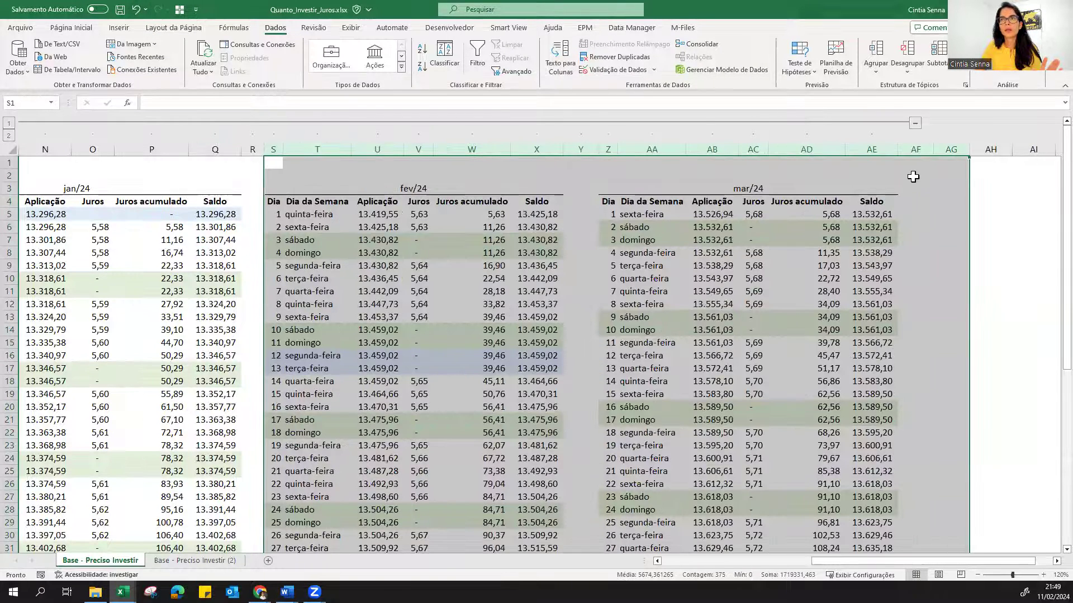
Step: Hide columns S to AF so that only the jan/24 daily table remains displayed
left_click(273, 149)
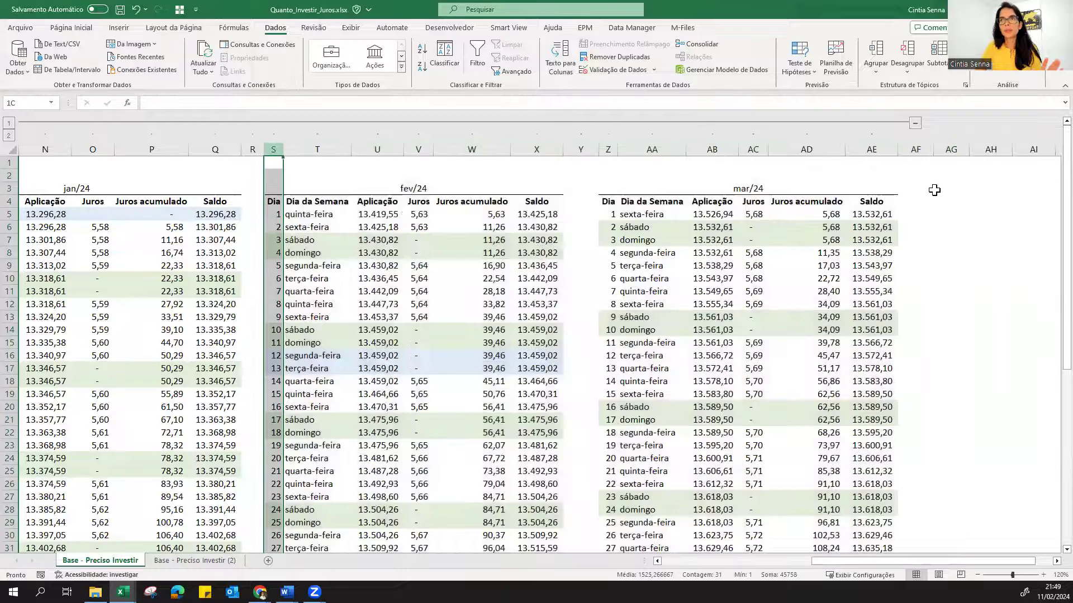
left_click(917, 149, "shift")
right_click(916, 150)
left_click(922, 346)
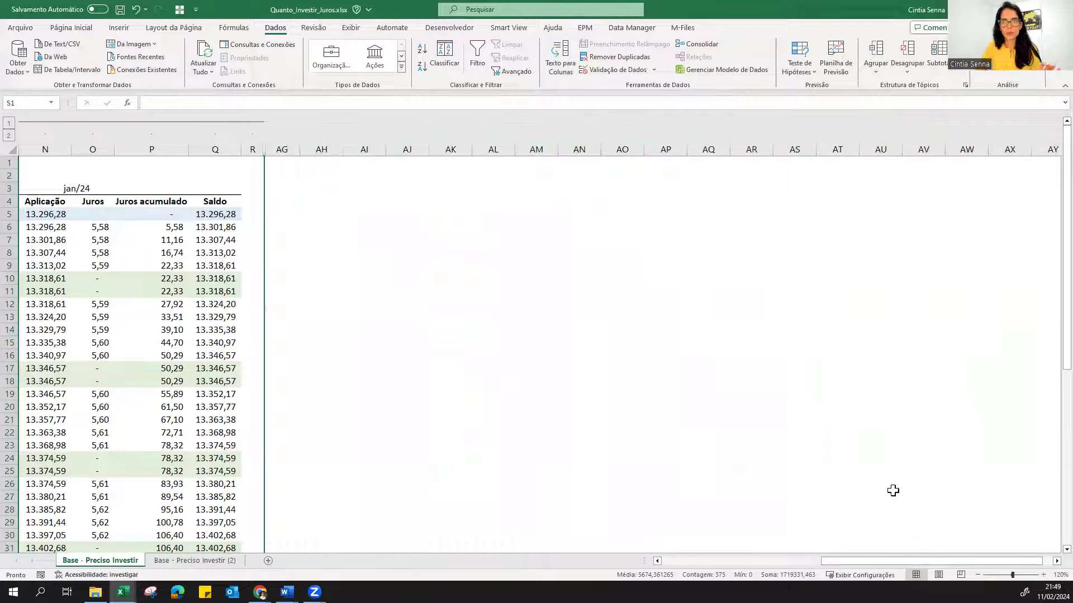
Step: Examine the Aplicação, Juros, Juros acumulado and Saldo formulas for the first days of the jan/24 table
left_click_drag(907, 558, 816, 553)
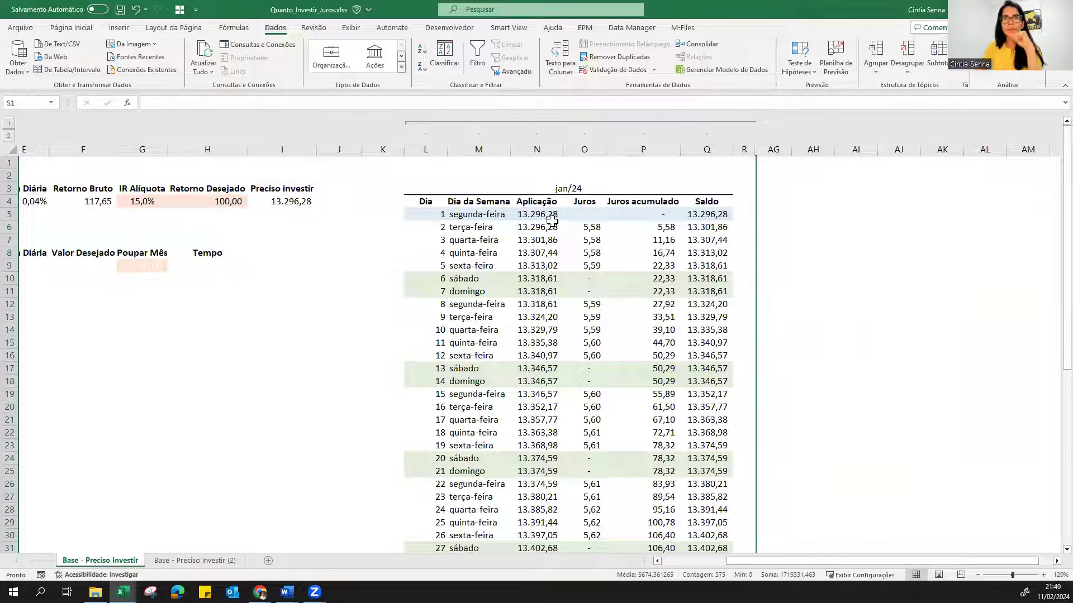
left_click(533, 216)
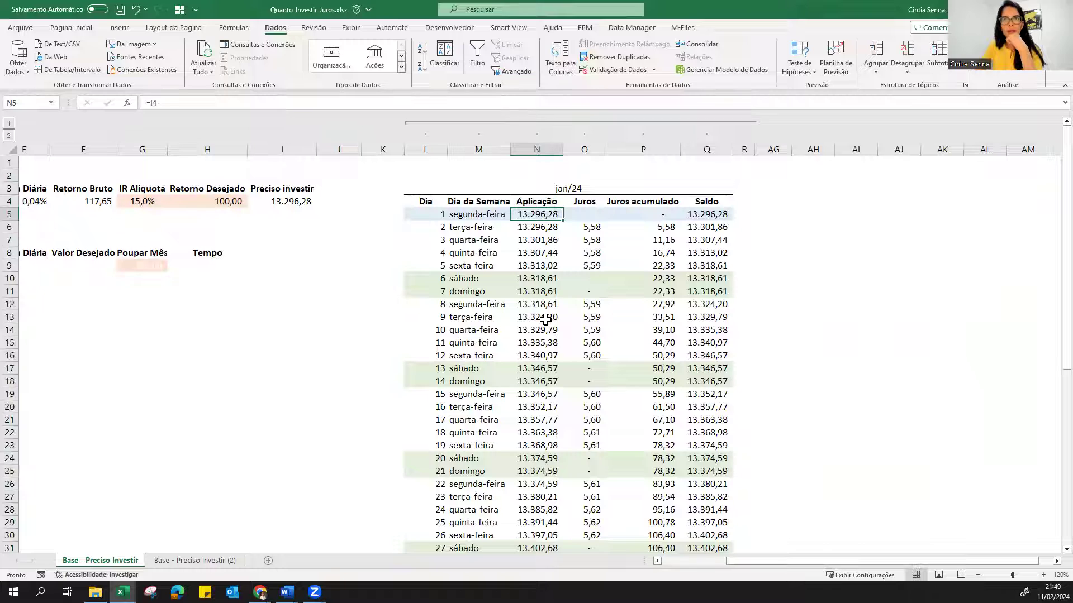
left_click(692, 214)
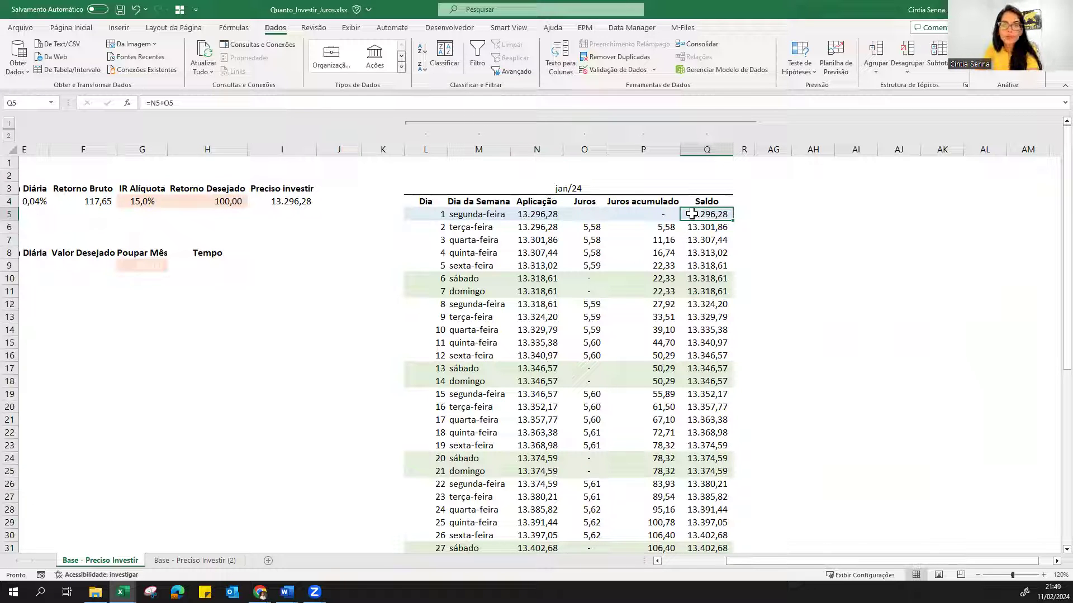
left_click(538, 227)
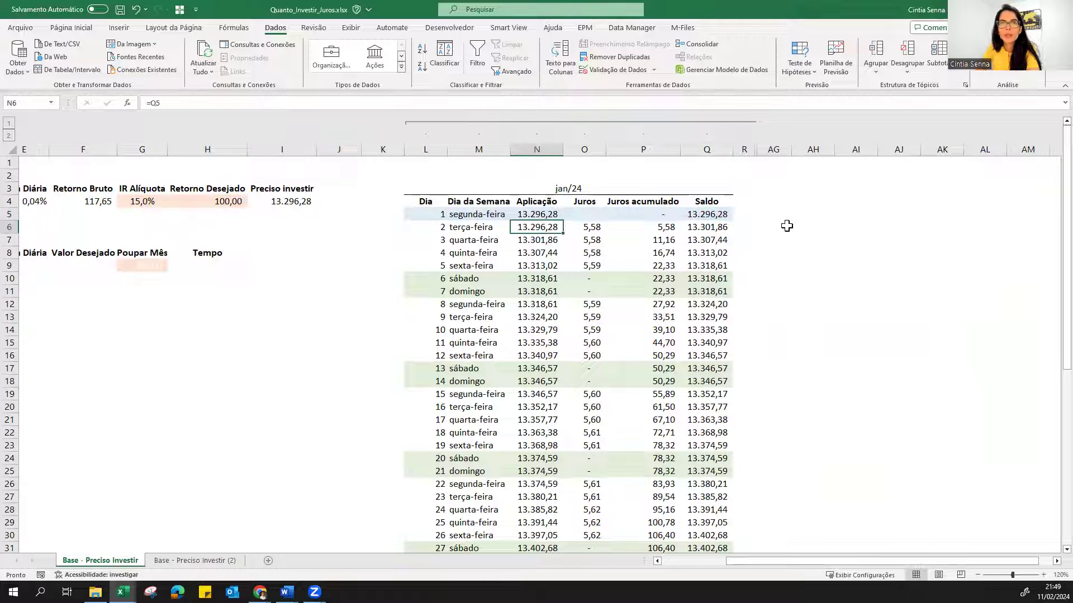
key("Right")
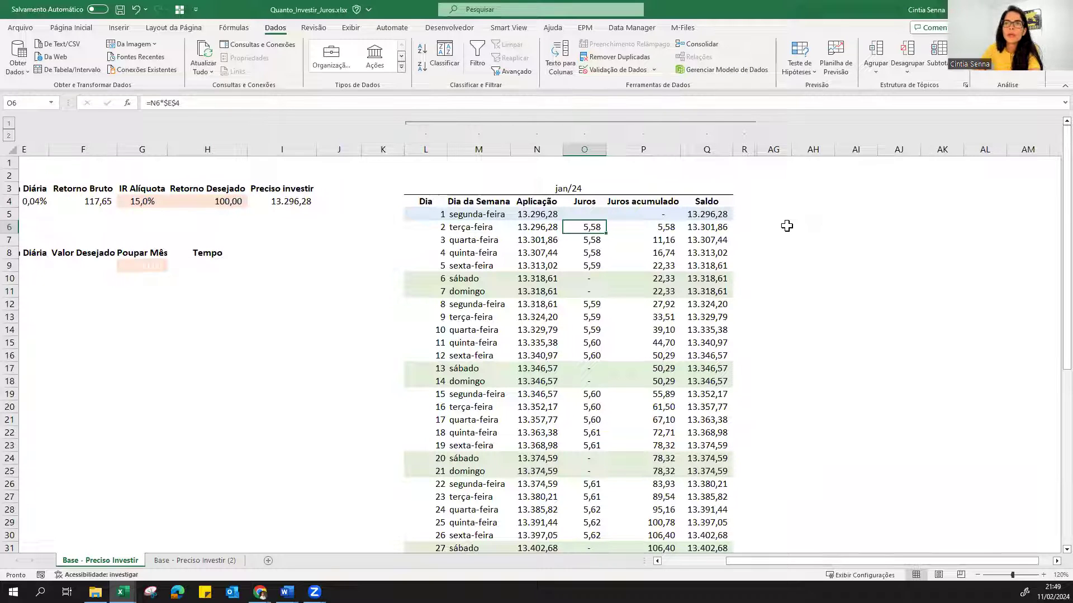
key("Right")
key("Right")
key("Down")
key("Left")
key("Left")
key("Right")
key("Up")
key("Down")
key("Down")
key("Down")
key("Down")
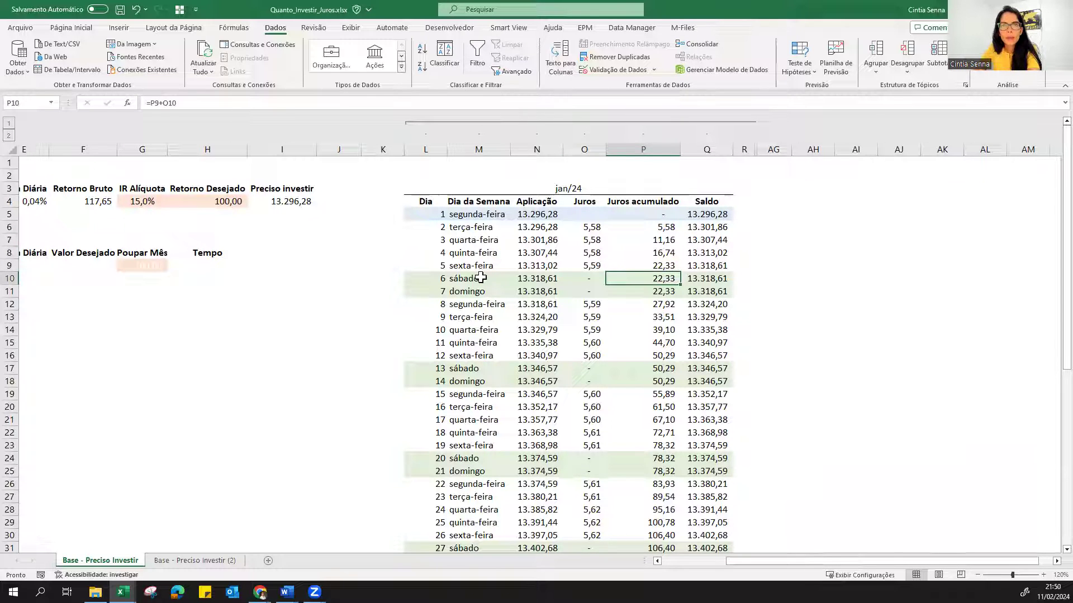
Step: Examine the weekend rows of the jan/24 table and compare day 31's accumulated interest and balance with the initial application
left_click_drag(481, 279, 720, 288)
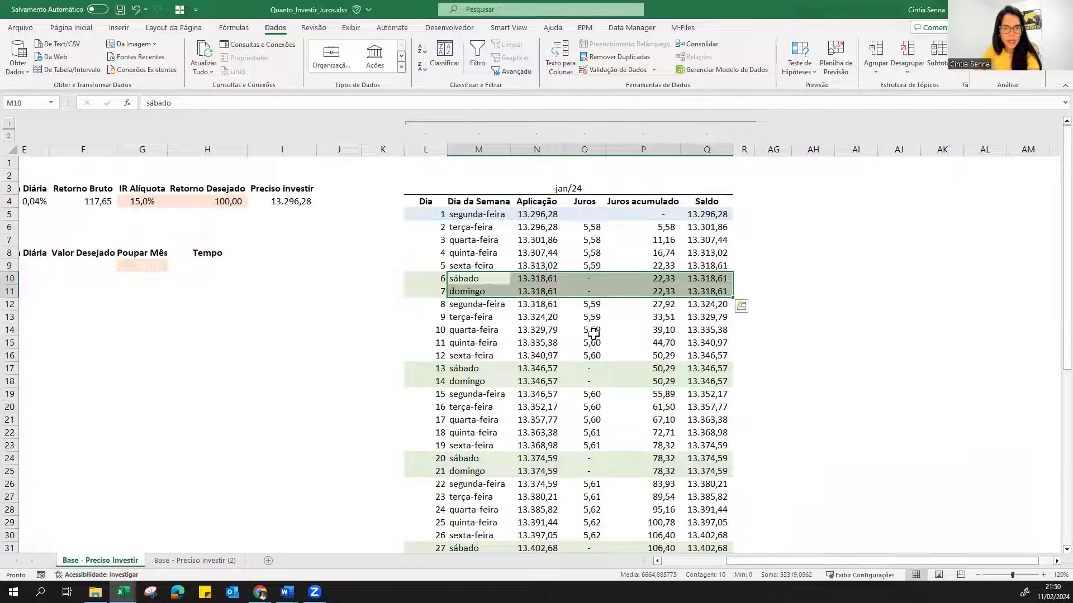
scroll(593, 335, "down", 4)
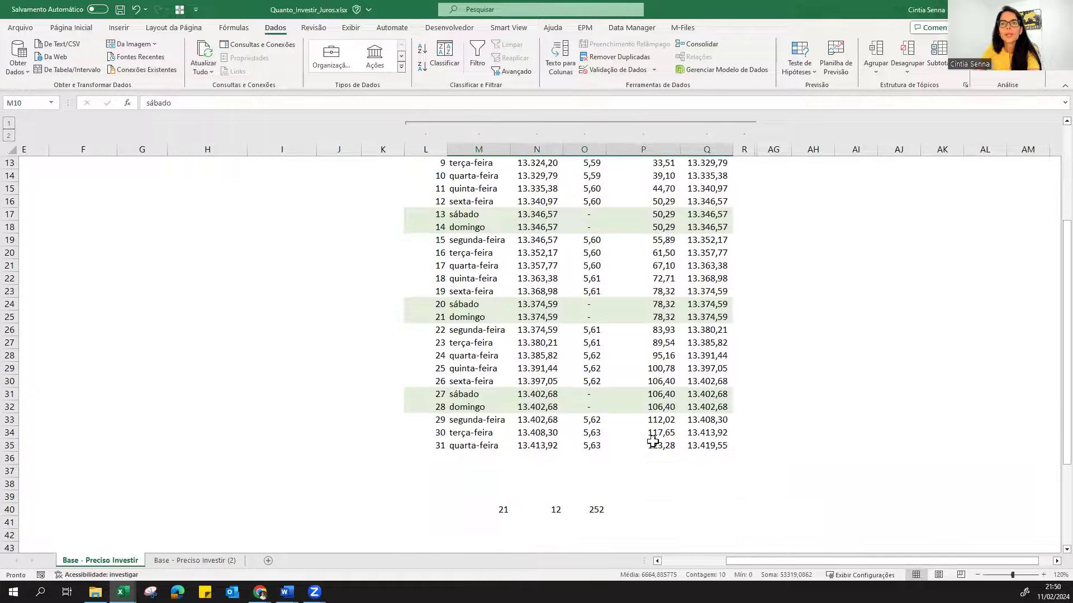
left_click(663, 444)
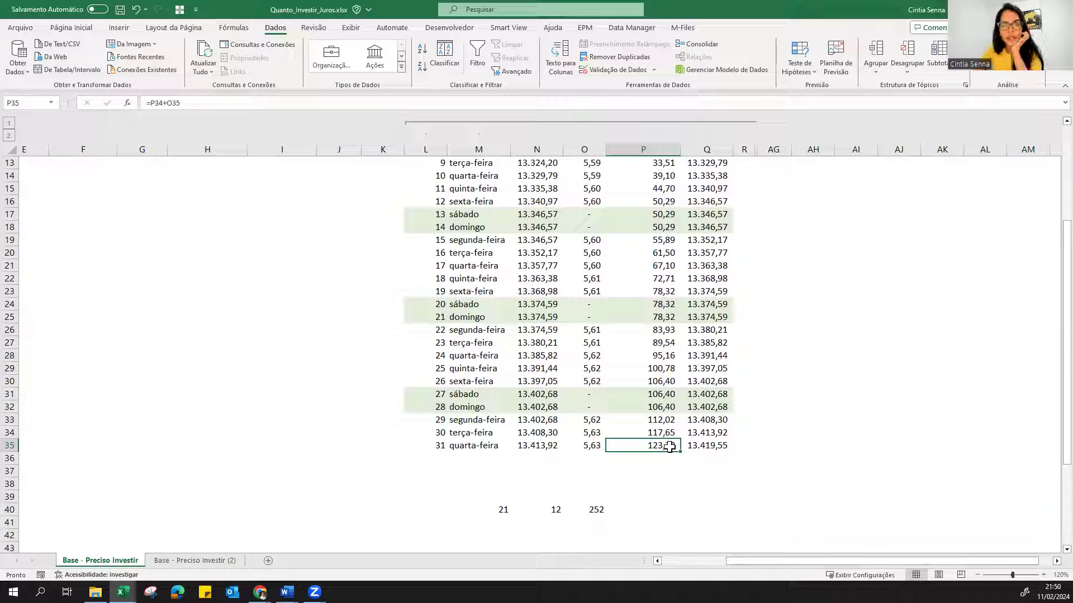
left_click(713, 445)
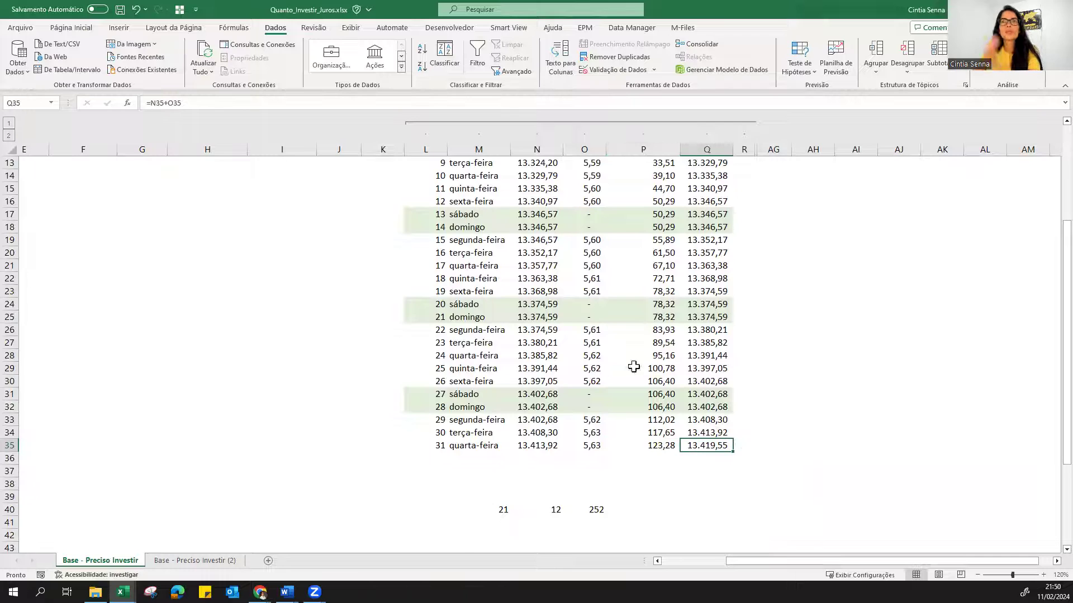
scroll(586, 307, "up", 3)
left_click(544, 176)
scroll(635, 395, "down", 3)
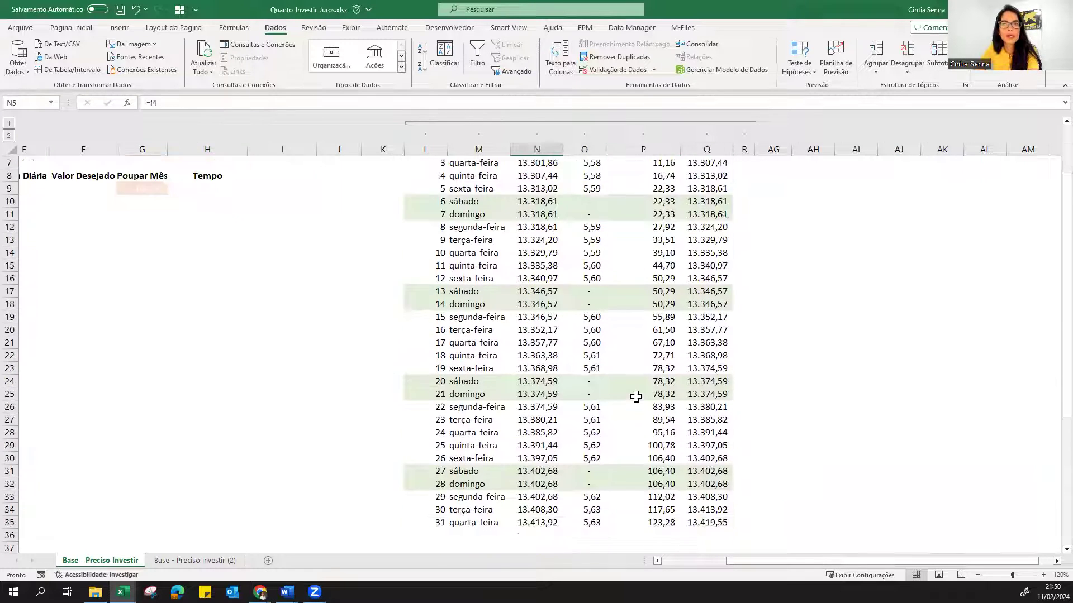
Step: Unhide columns S to AF to bring back the fev/24 and mar/24 tables beside the jan/24 table
left_click(691, 447)
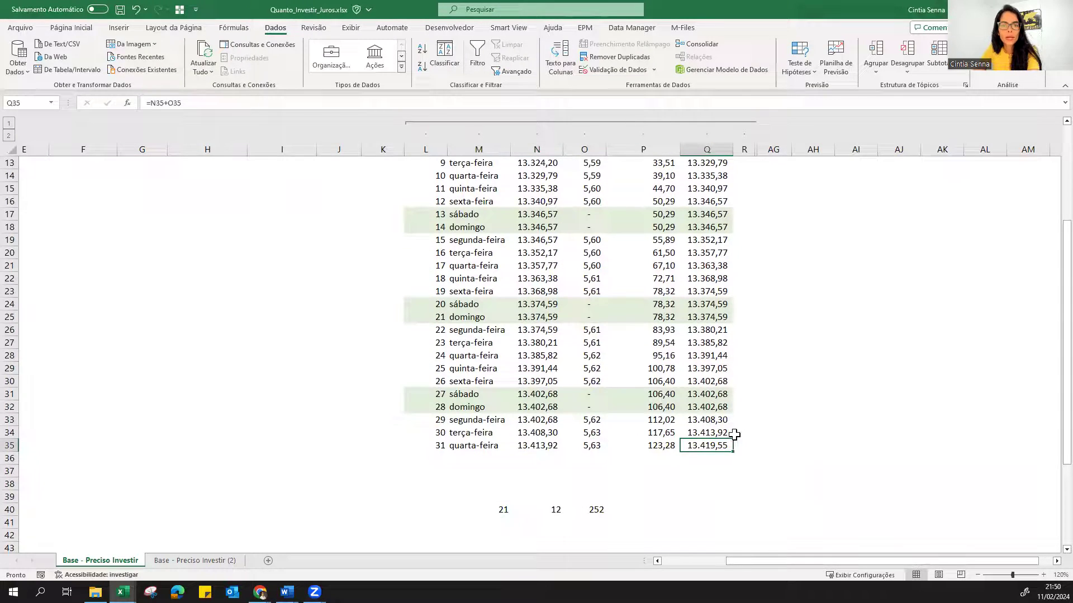
scroll(730, 436, "up", 4)
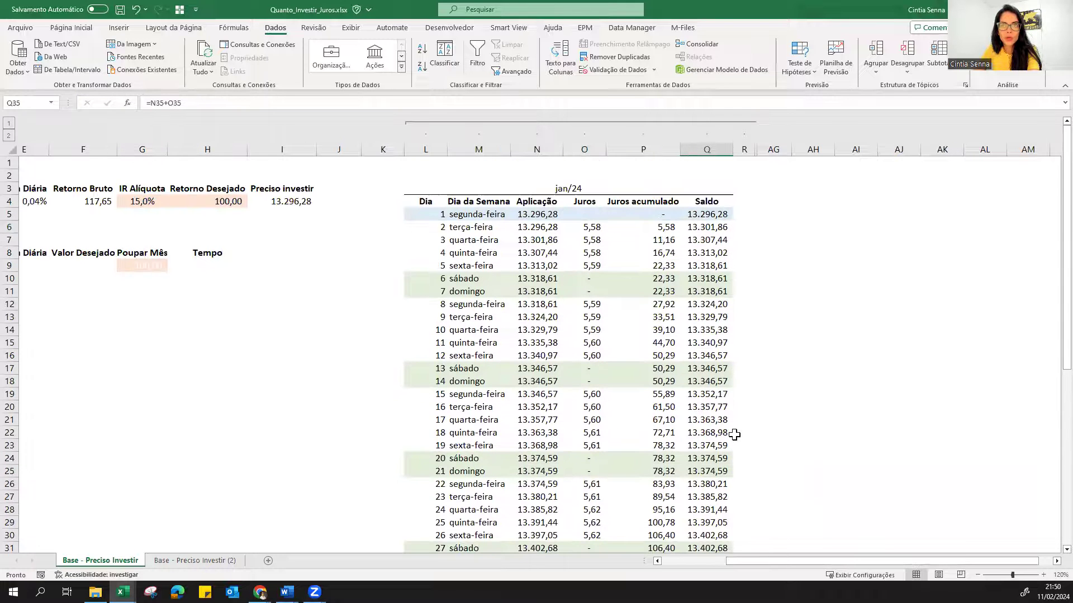
left_click_drag(744, 149, 765, 145)
right_click(765, 146)
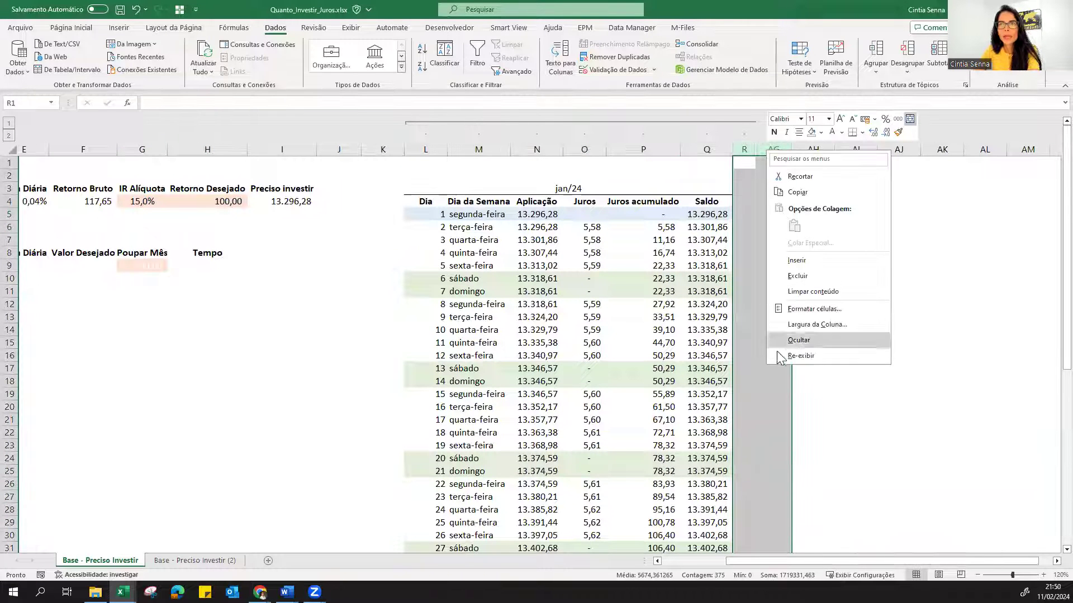
left_click(785, 353)
Step: Select all business-day Juros cells of the jan/24 table together to check their count and sum
scroll(615, 279, "down", 2)
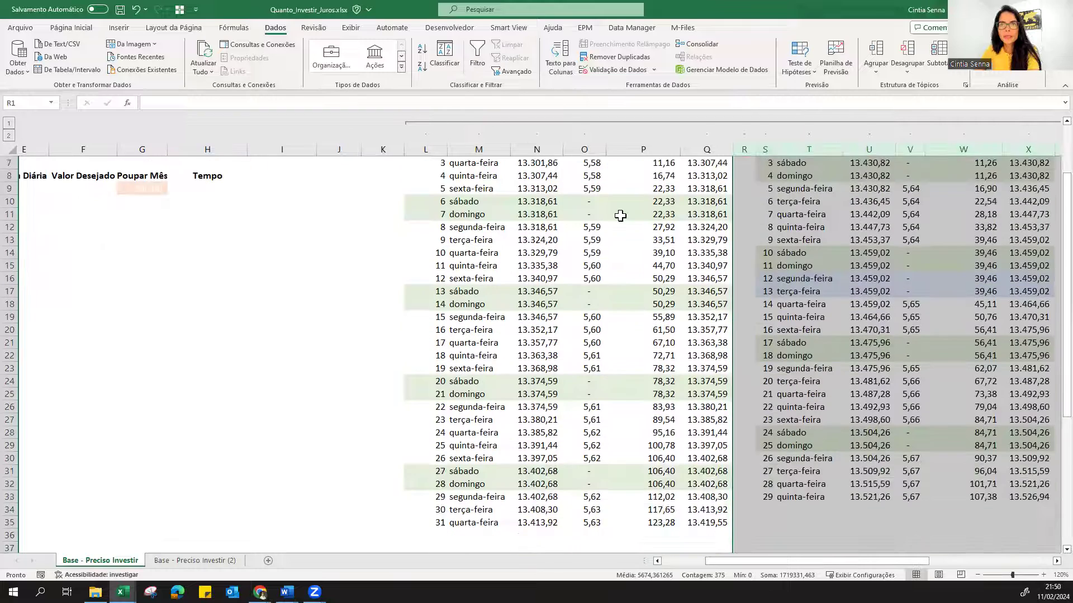
scroll(615, 201, "up", 1)
left_click_drag(592, 189, 584, 229)
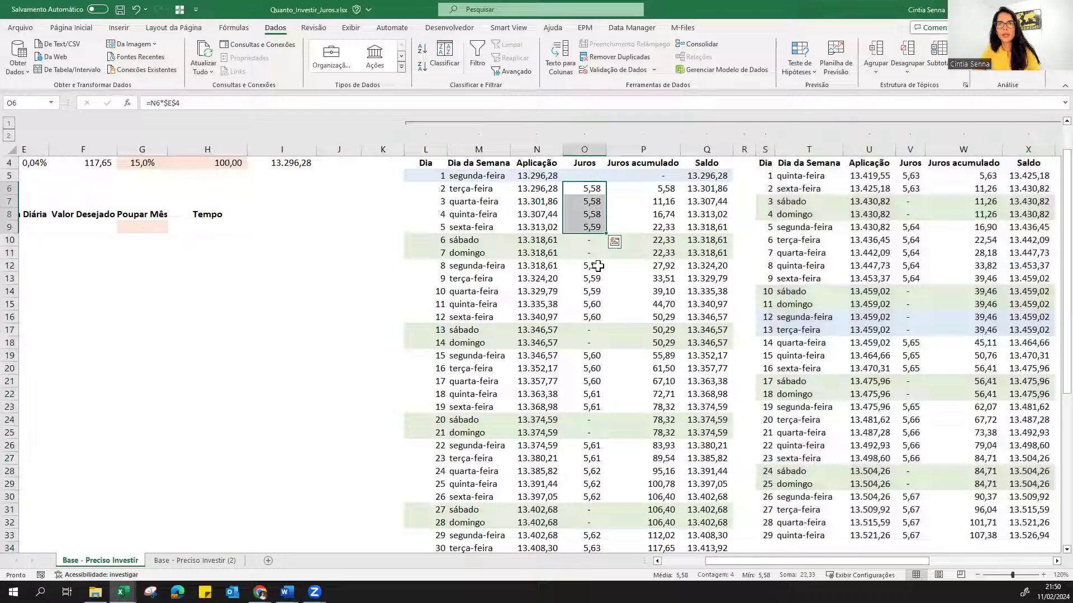
left_click_drag(587, 265, 587, 317, "ctrl")
left_click_drag(585, 356, 595, 450, "ctrl")
scroll(590, 410, "down", 1)
left_click(595, 464, "ctrl")
left_click_drag(593, 497, 591, 520)
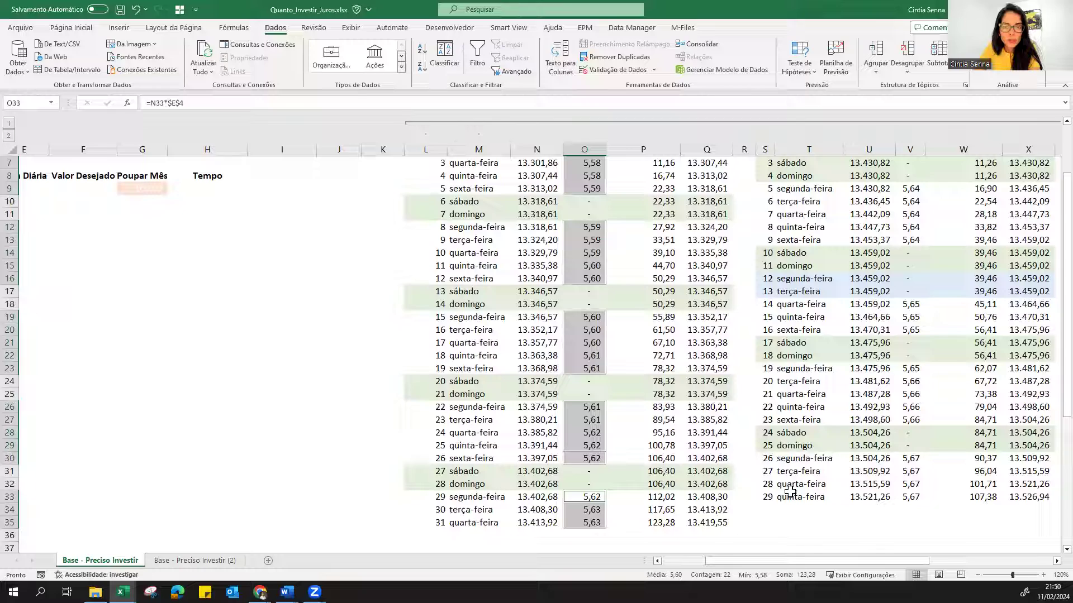
Step: Examine the fev/24 table, highlighting the non-business rows of days 12 and 13
left_click(869, 432)
left_click_drag(849, 560, 894, 557)
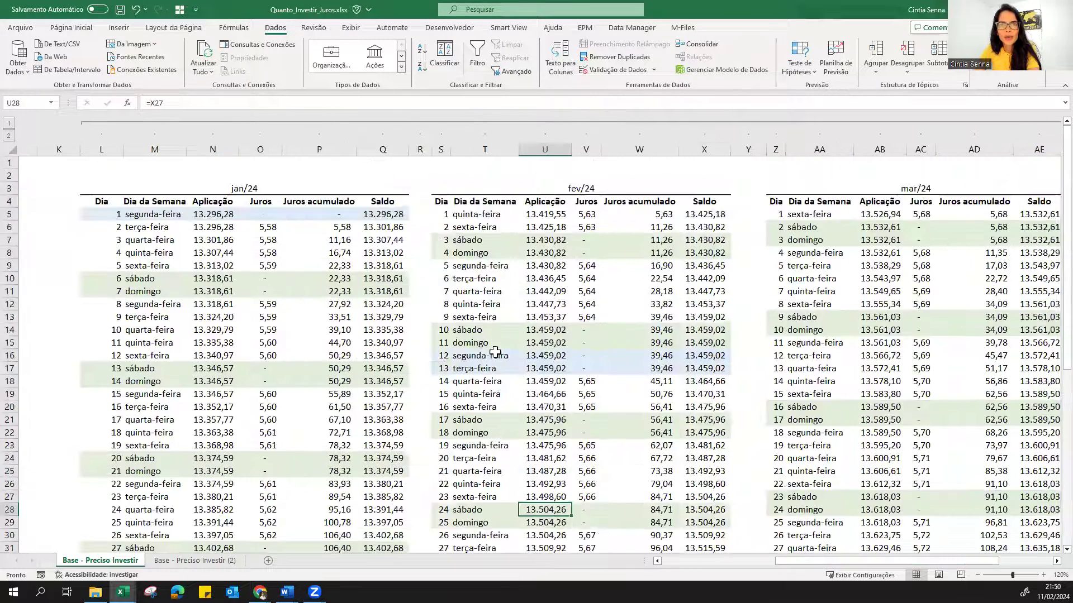
scroll(619, 405, "up", 2)
left_click_drag(447, 355, 705, 366)
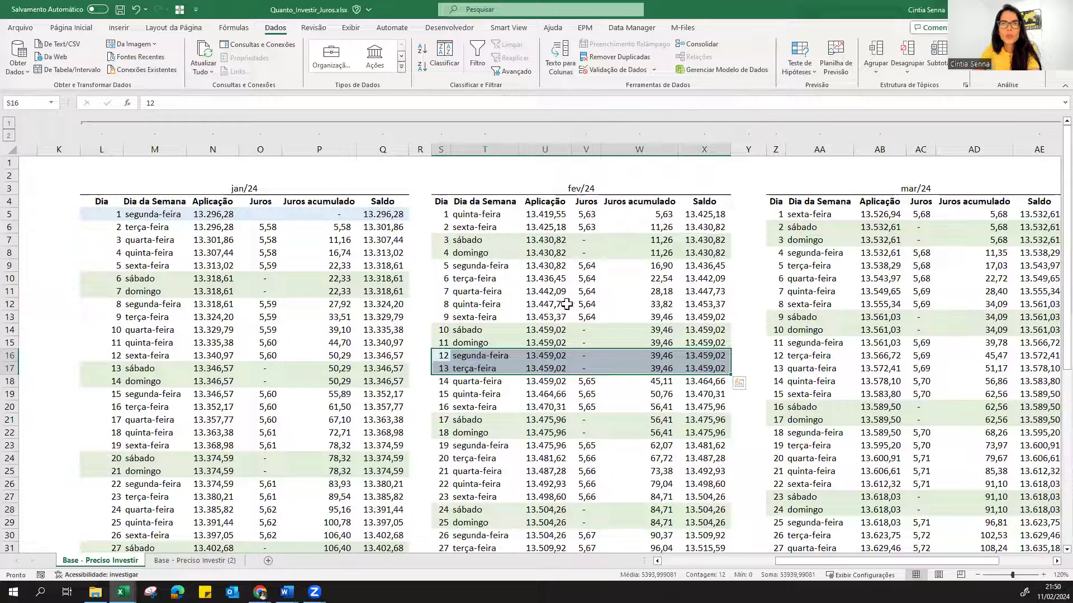
scroll(565, 304, "down", 3)
scroll(568, 305, "down", 1)
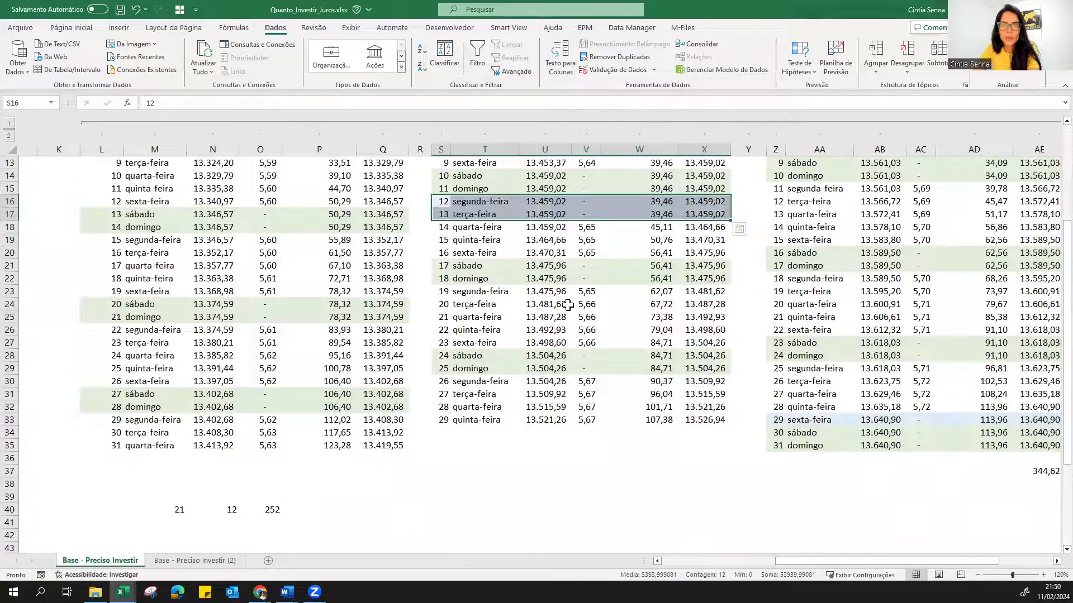
scroll(567, 305, "up", 3)
scroll(584, 288, "up", 1)
Step: Check the fev/24 accumulated interest formulas and compare day 29's balance with the closing balance of jan/24
left_click(659, 216)
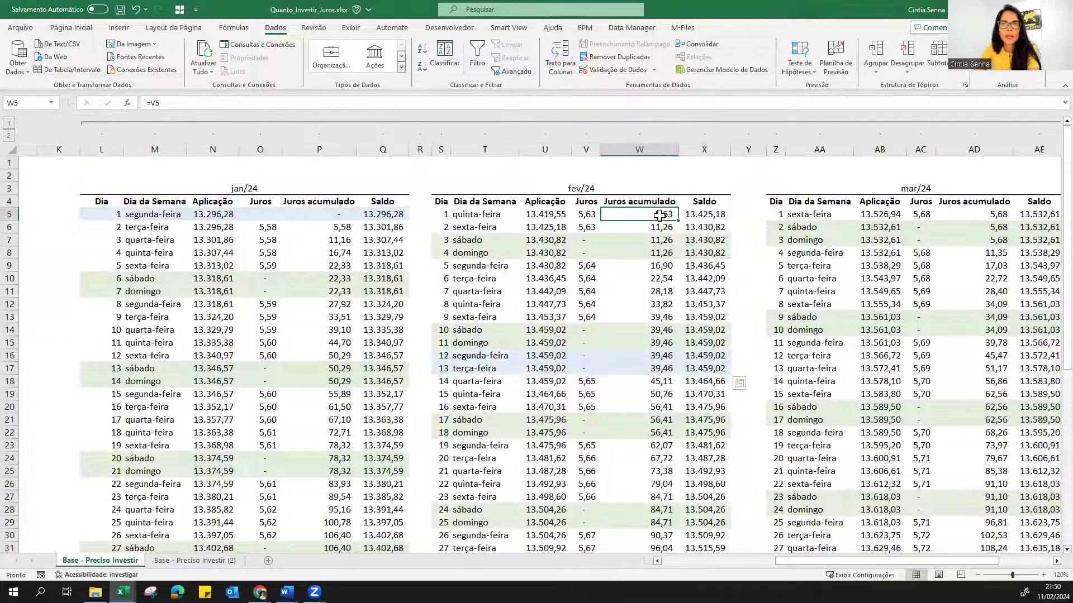
left_click(721, 212)
left_click(660, 226)
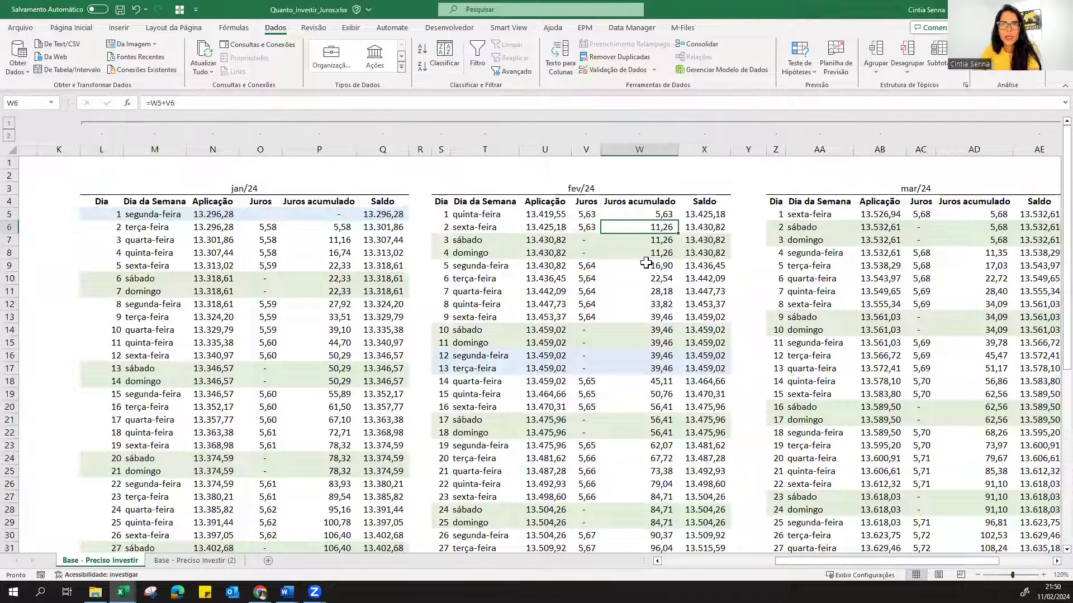
scroll(653, 272, "down", 4)
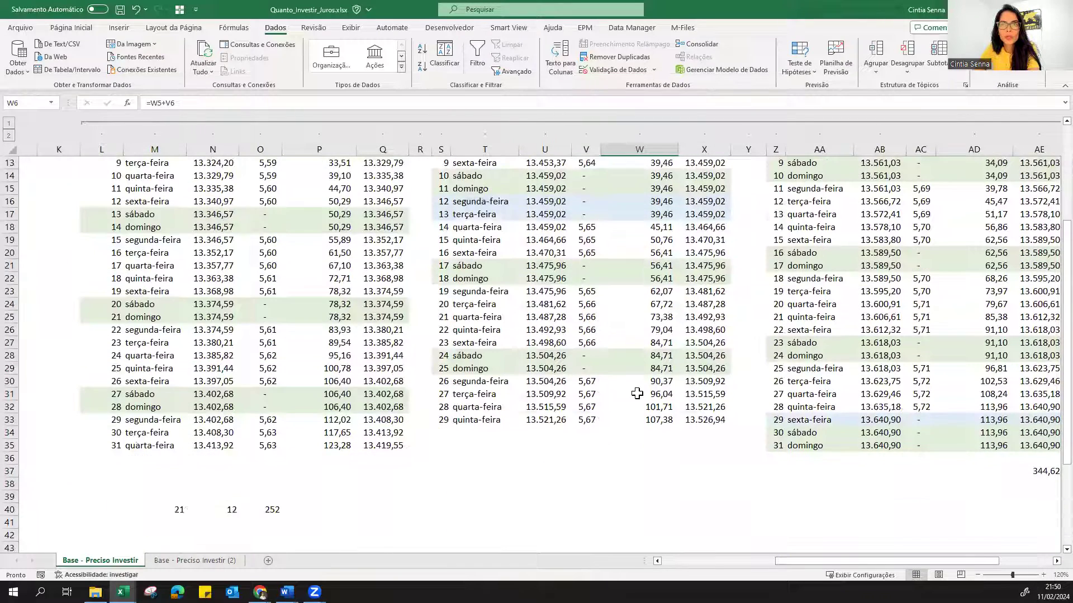
left_click(657, 419)
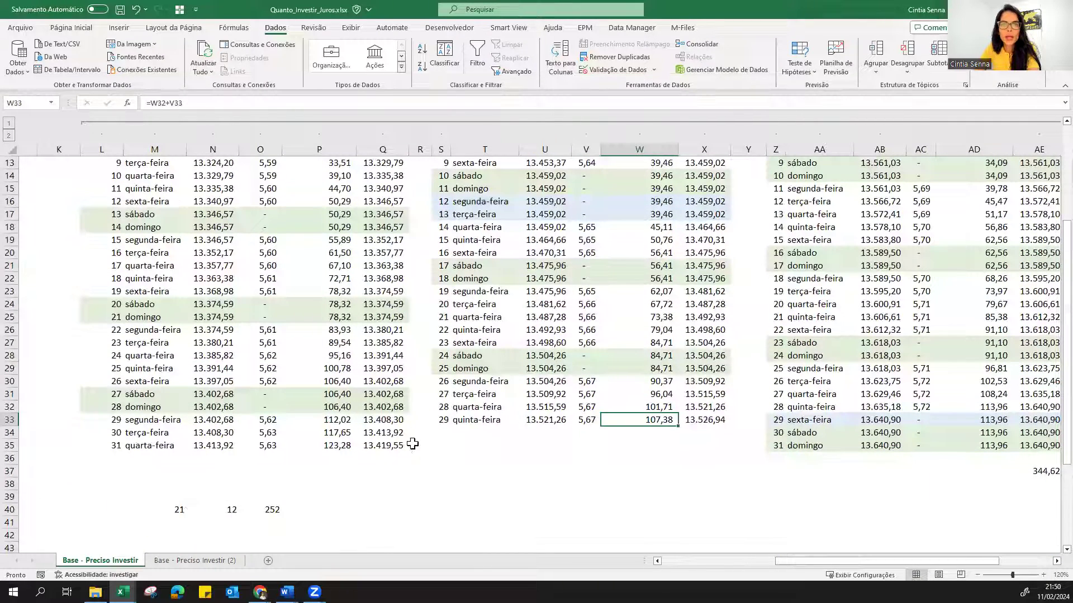
left_click(381, 444)
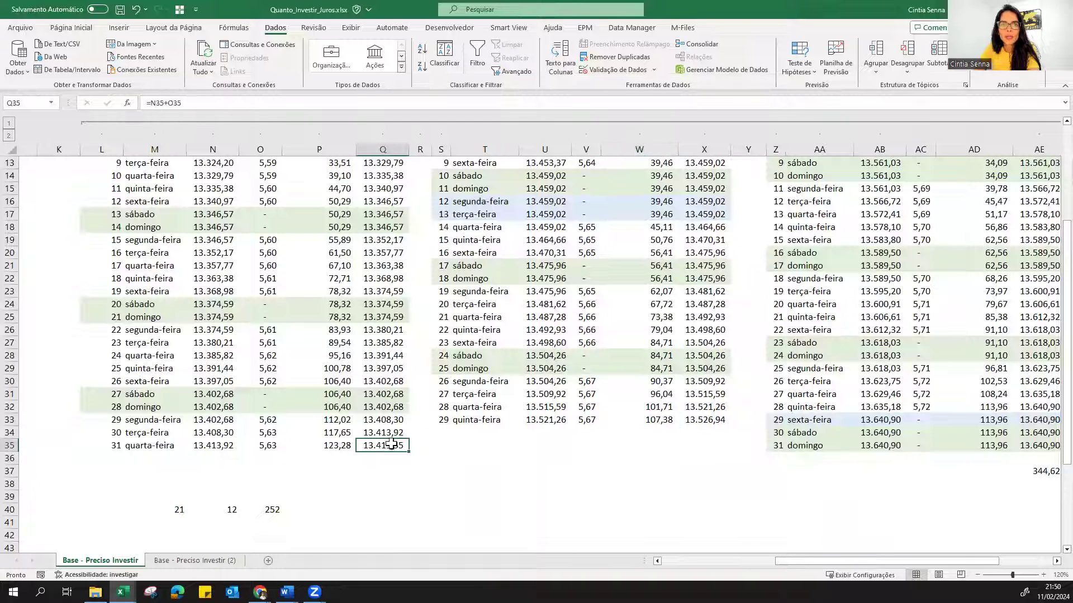
left_click(707, 421)
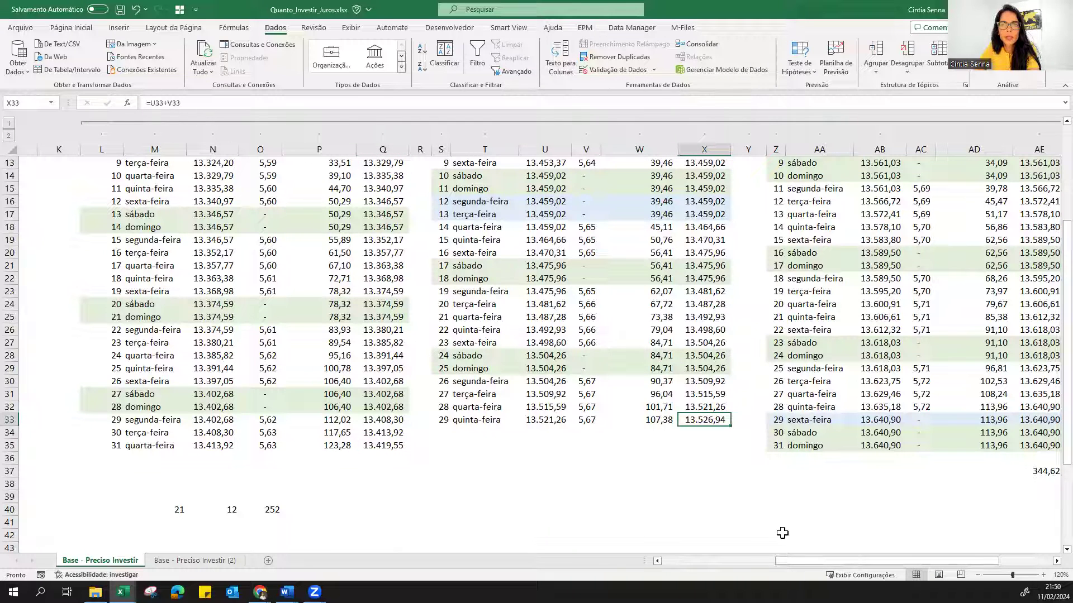
Step: Compare the daily interest in the first days of the jan/24, fev/24 and mar/24 tables
left_click_drag(792, 560, 847, 549)
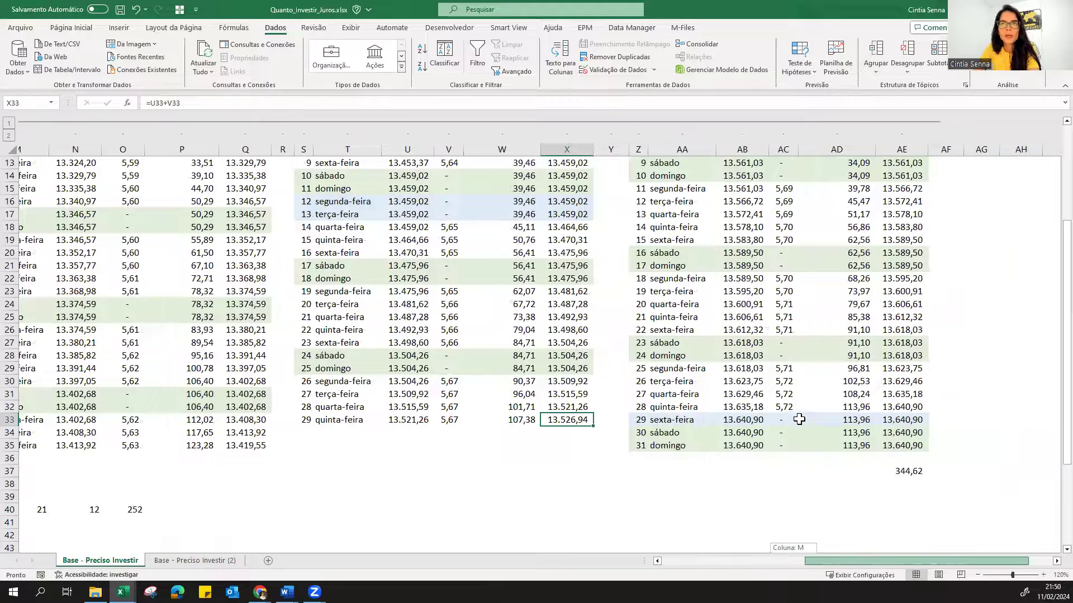
scroll(735, 384, "up", 4)
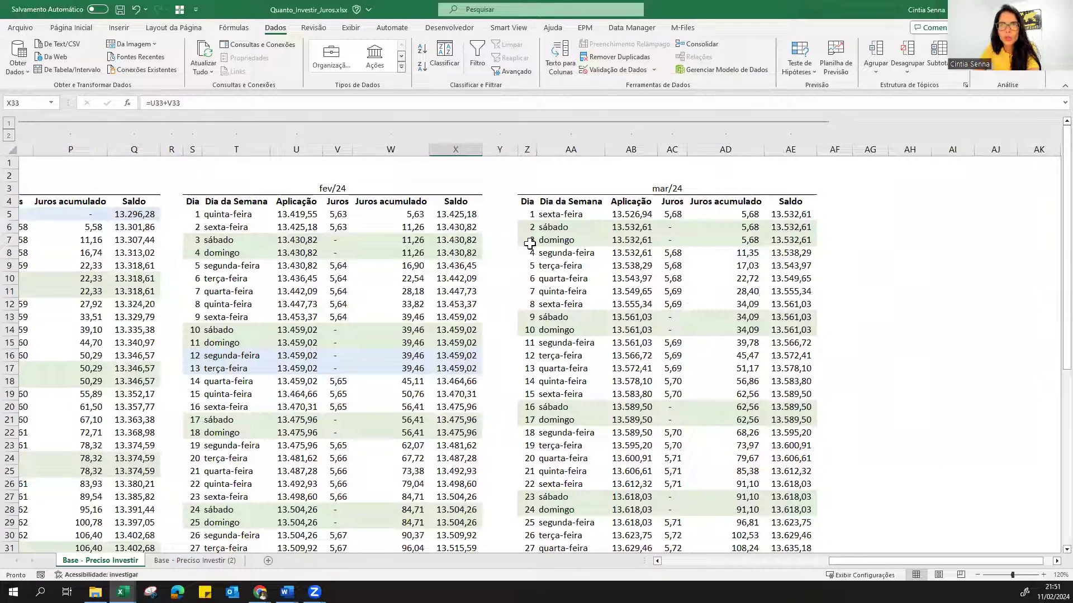
left_click(337, 214)
left_click(329, 269)
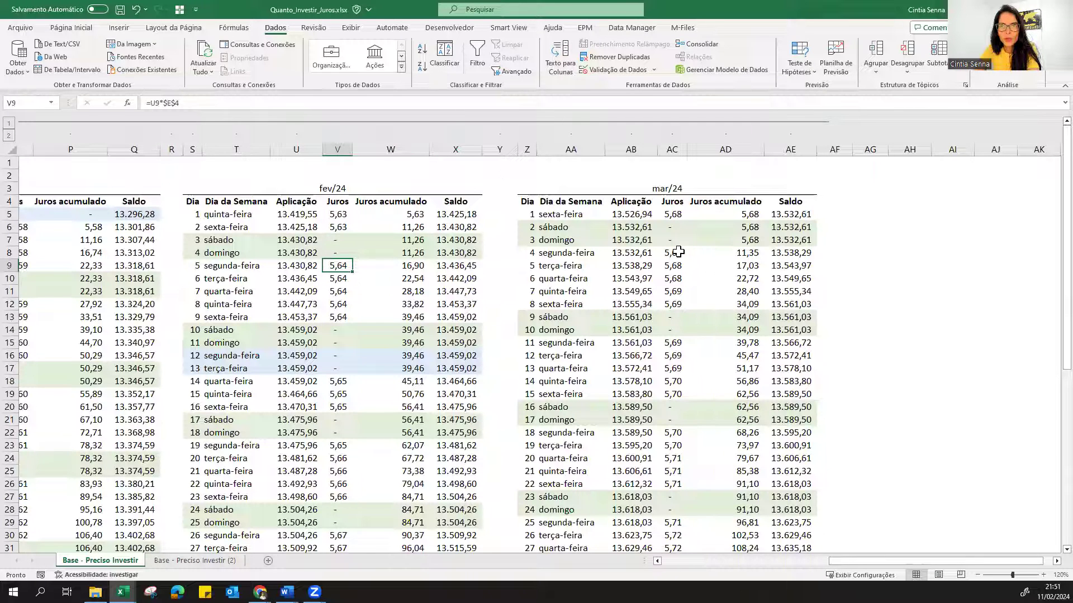
left_click(84, 226)
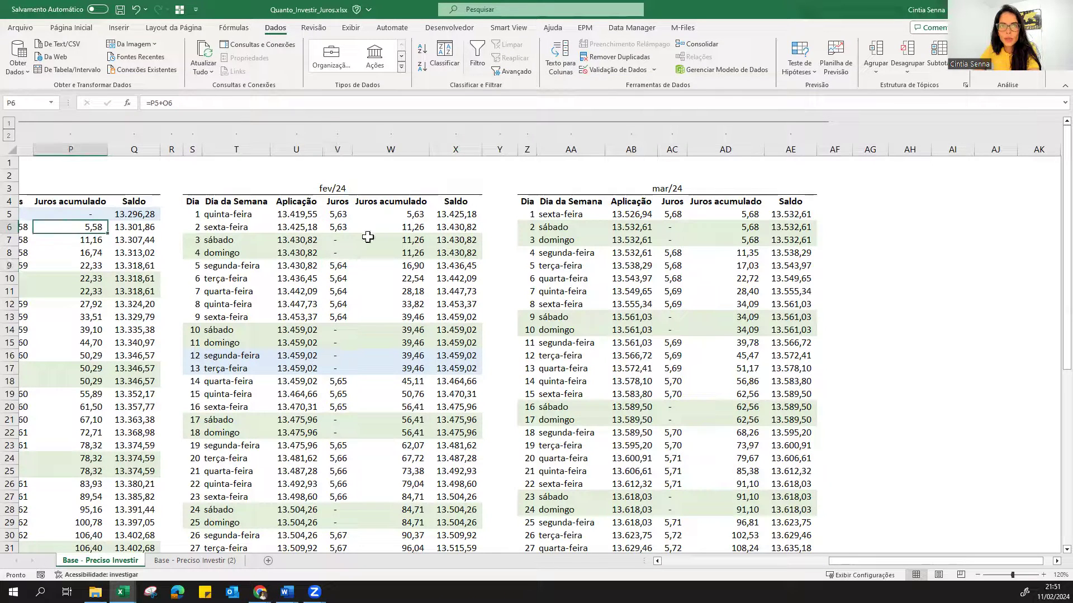
left_click(683, 255)
scroll(678, 405, "down", 2)
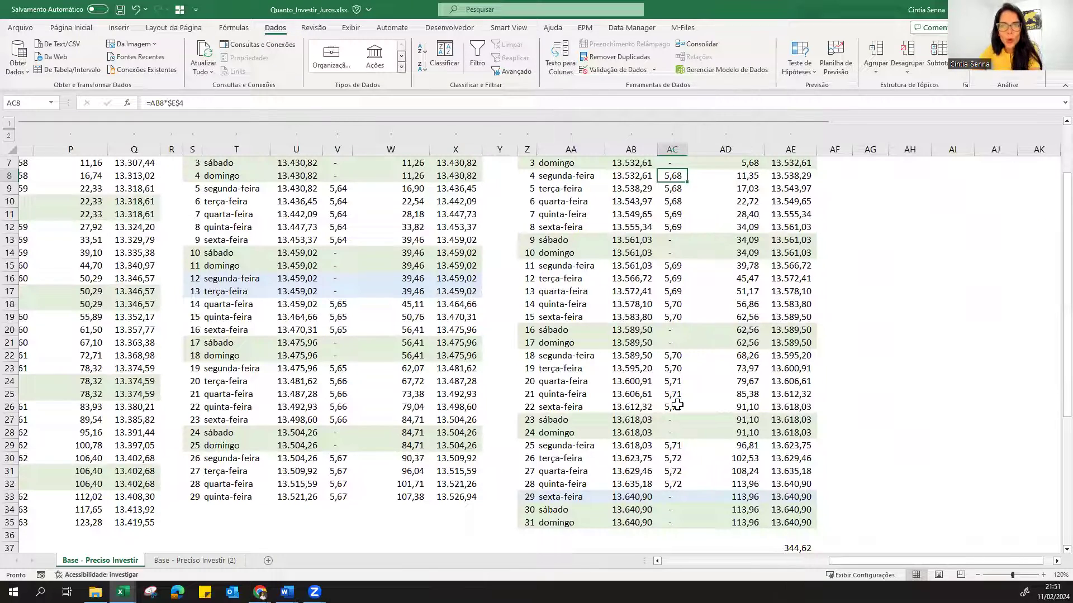
scroll(677, 404, "up", 1)
scroll(677, 404, "up", 1)
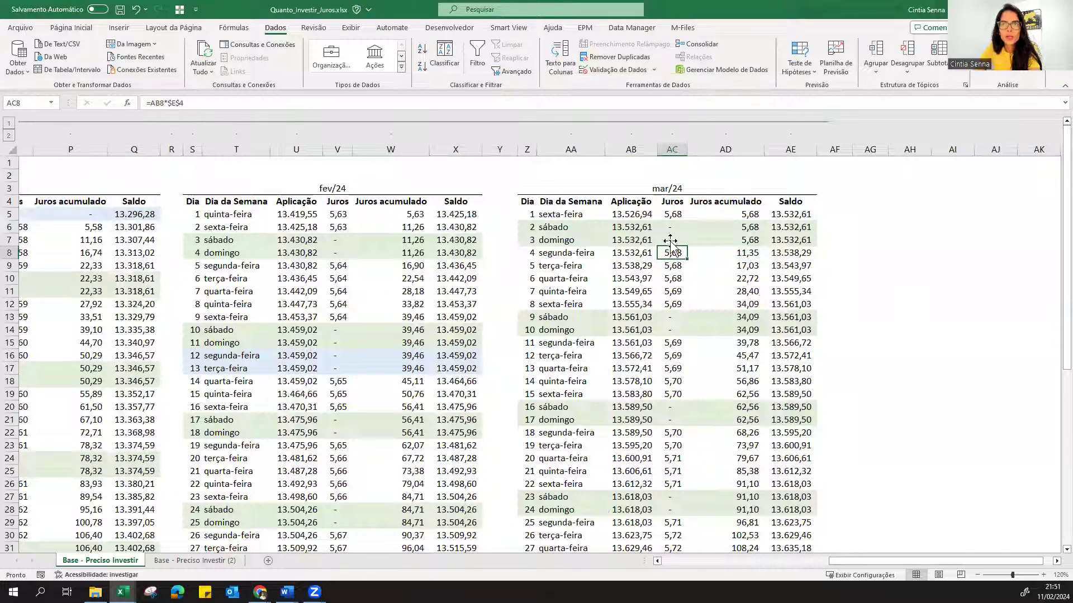
Step: Check day 31's balance and accumulated interest in the mar/24 table, plus the three-month interest formula in AE37
scroll(703, 362, "down", 4)
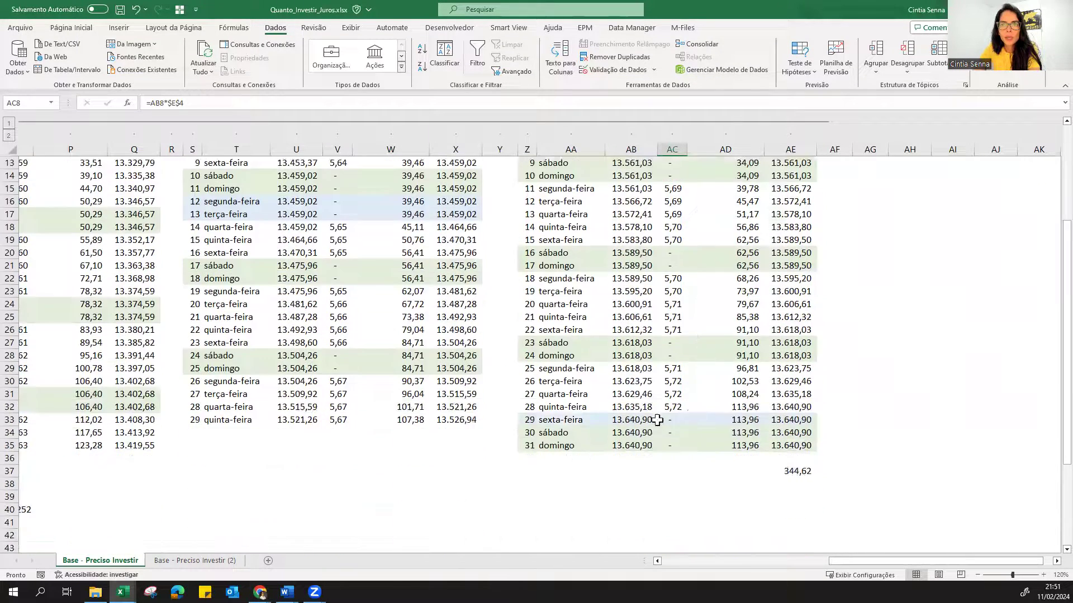
left_click(782, 446)
left_click(746, 447)
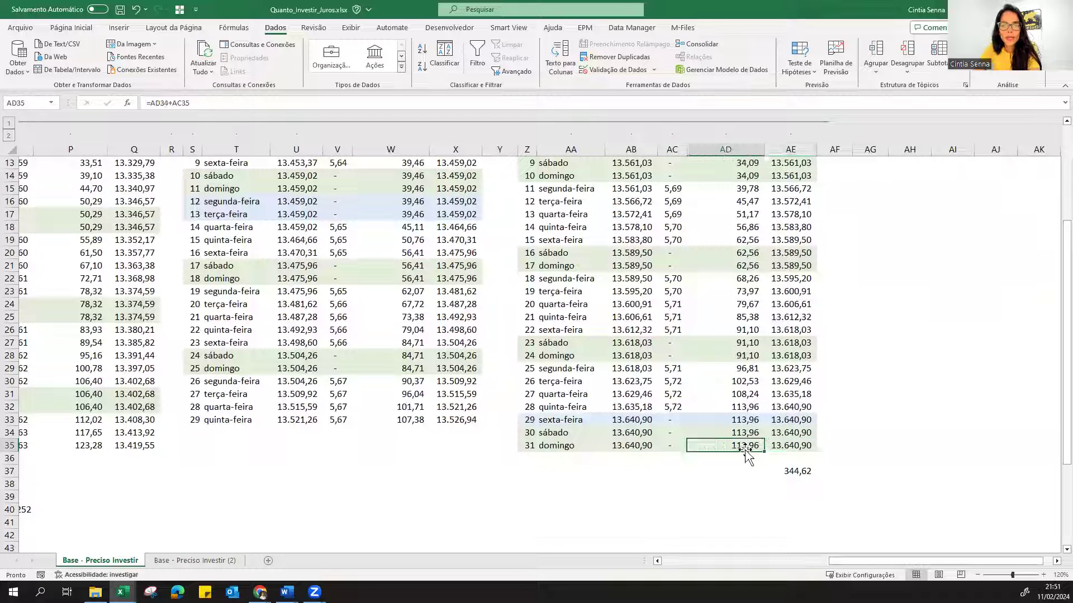
left_click(785, 471)
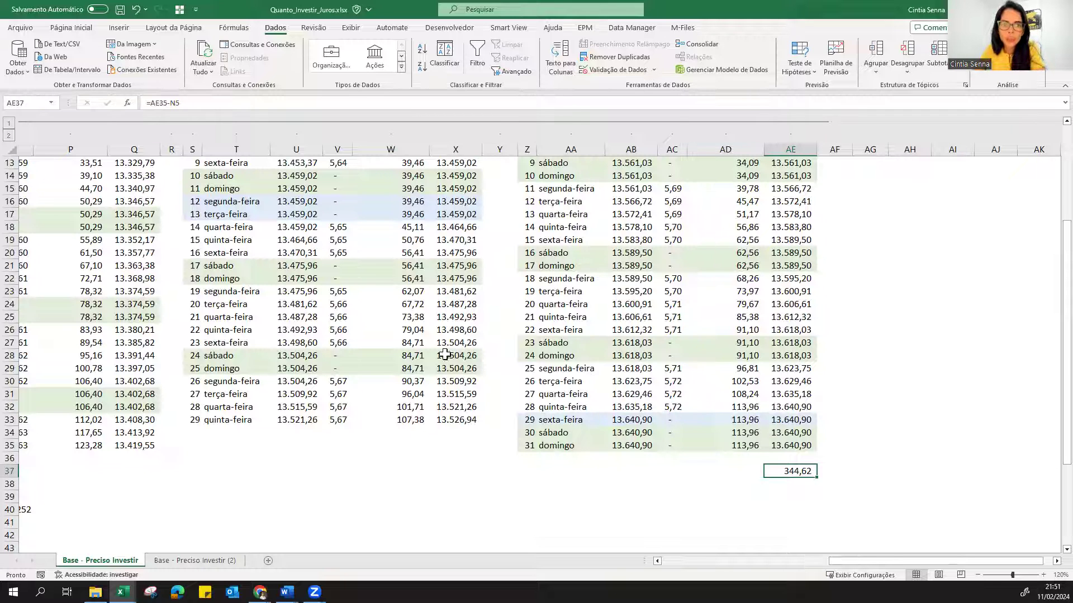
Step: Open the Base - Preciso Investir (2) sheet and highlight its whole jan/24 daily table
left_click(206, 560)
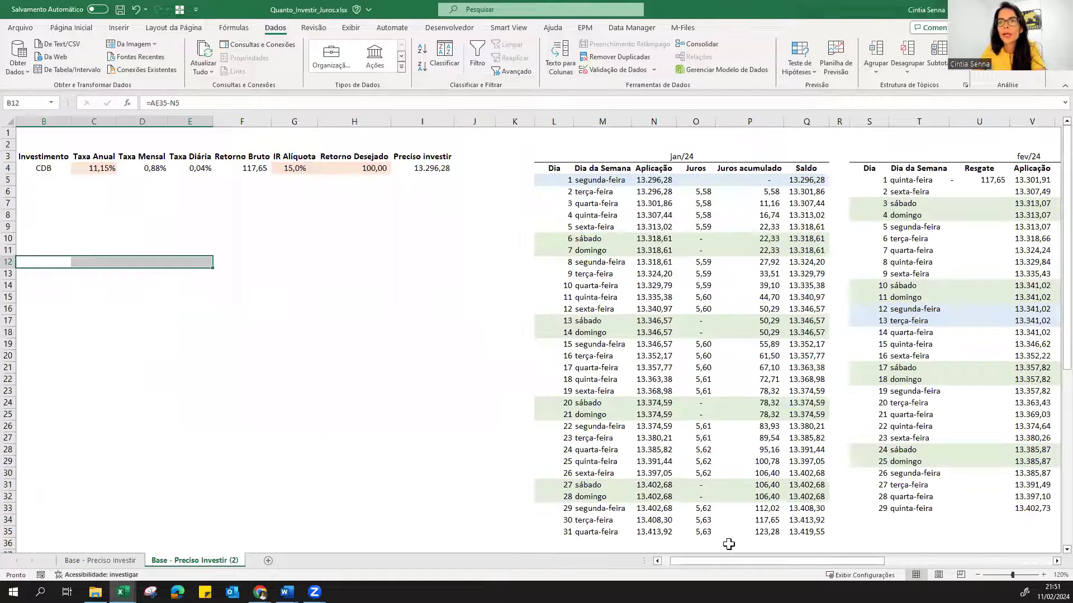
left_click_drag(750, 561, 852, 537)
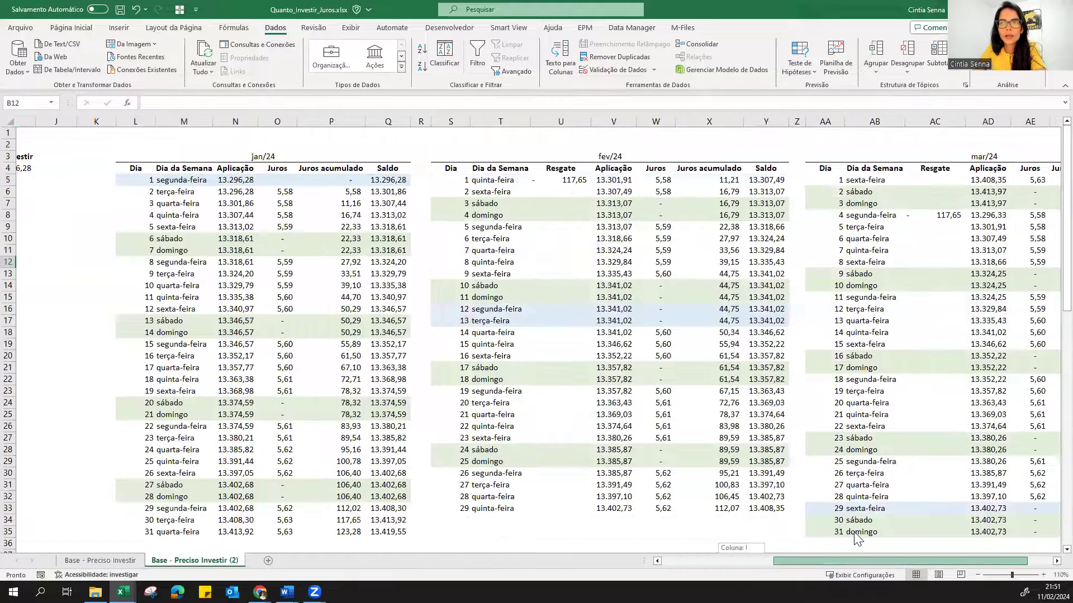
scroll(278, 187, "right", 1)
left_click_drag(90, 168, 331, 534)
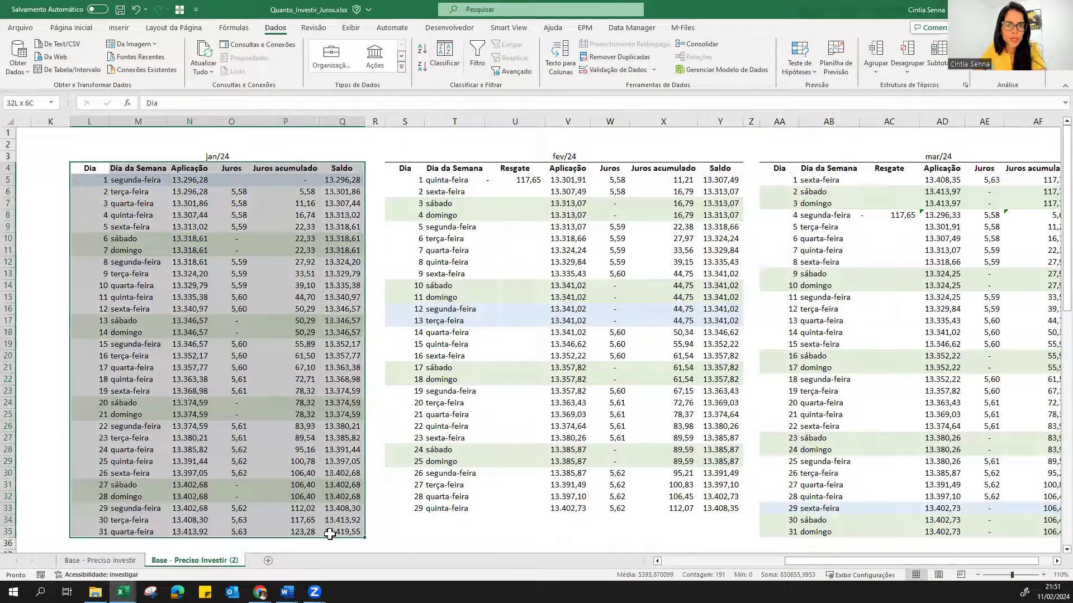
Step: Examine the fev/24 Resgate on day 1, the resulting Aplicação and Juros, and day 29's accumulated interest
left_click(521, 181)
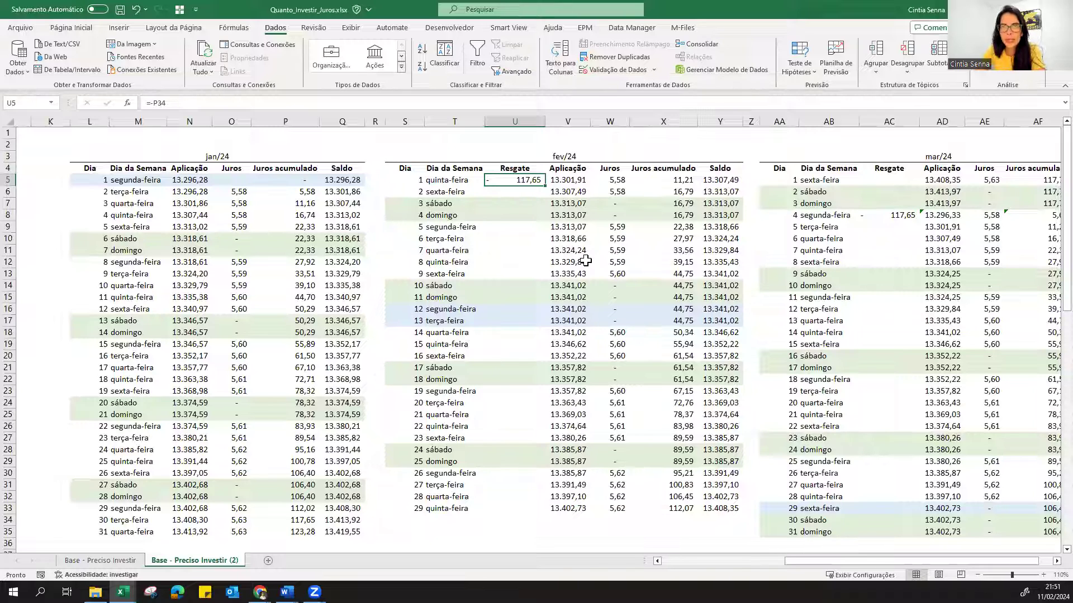
key("Right")
key("Right")
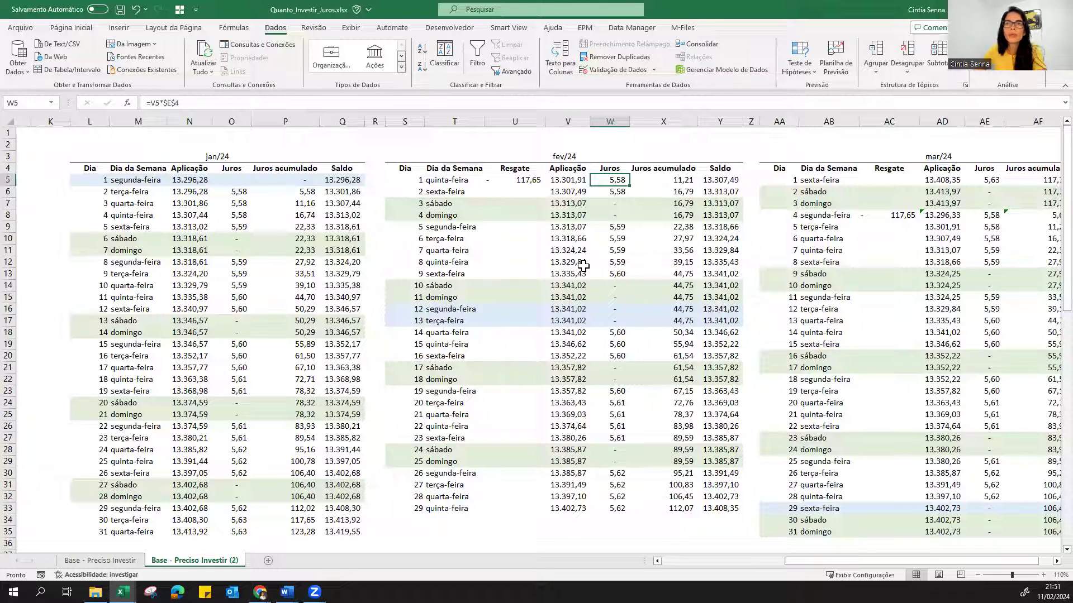
left_click(671, 504)
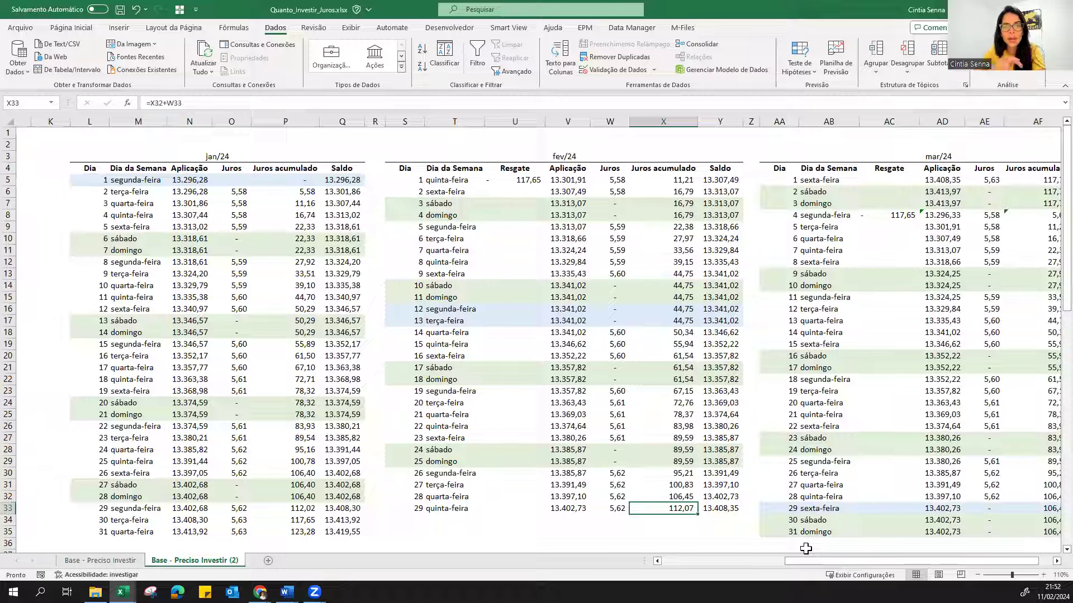
Step: Examine the mar/24 Resgate on day 4 and the Juros acumulado from that day through day 31
key("Right")
key("Right")
key("Right")
key("Right")
key("Right")
key("Right")
key("Right")
key("Right")
key("Right")
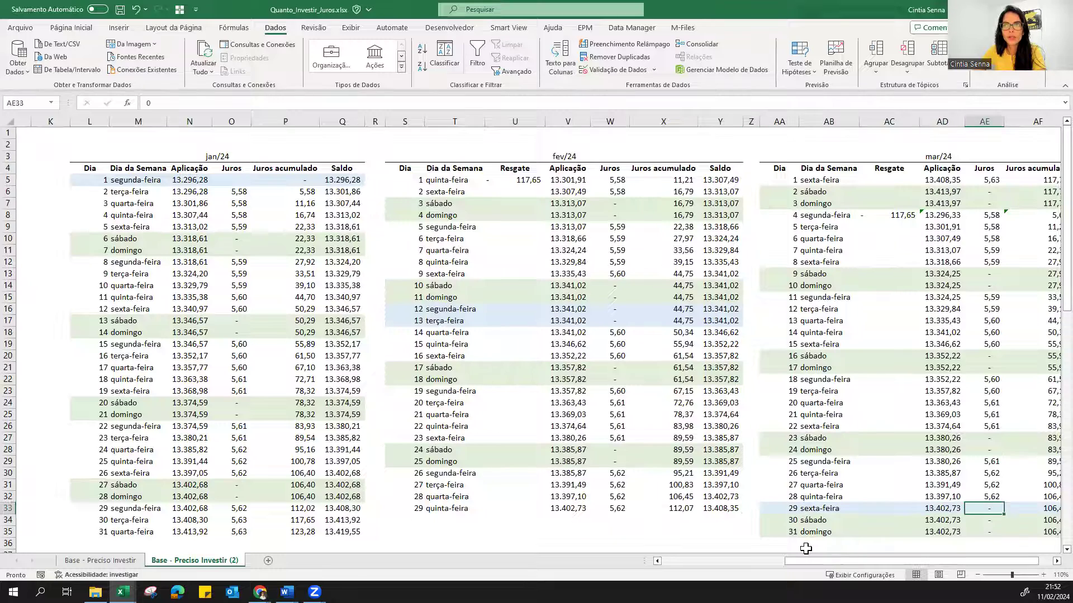
scroll(805, 549, "right", 3)
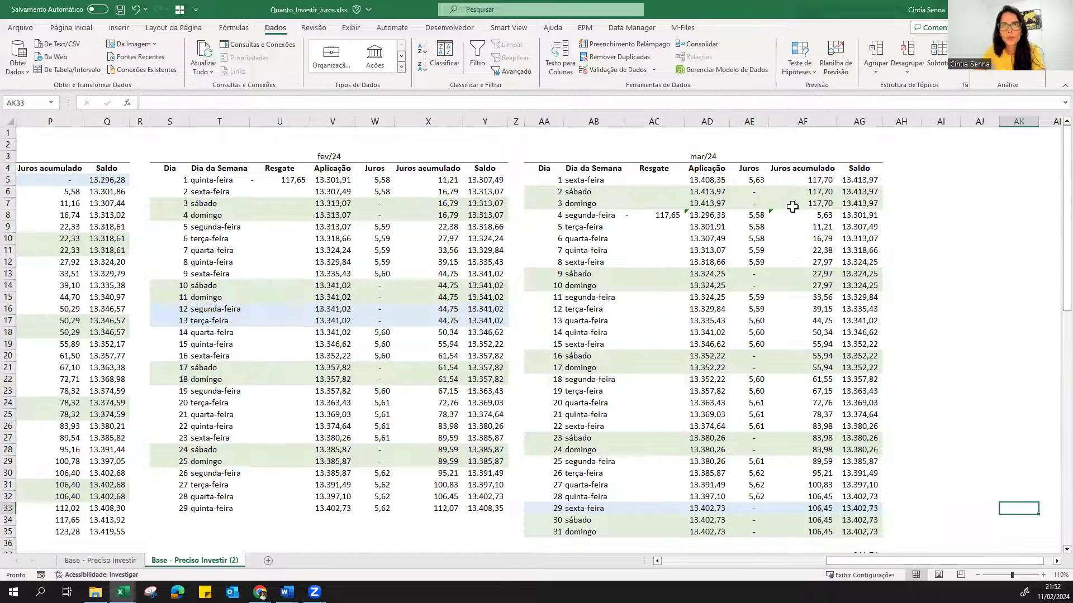
left_click(668, 217)
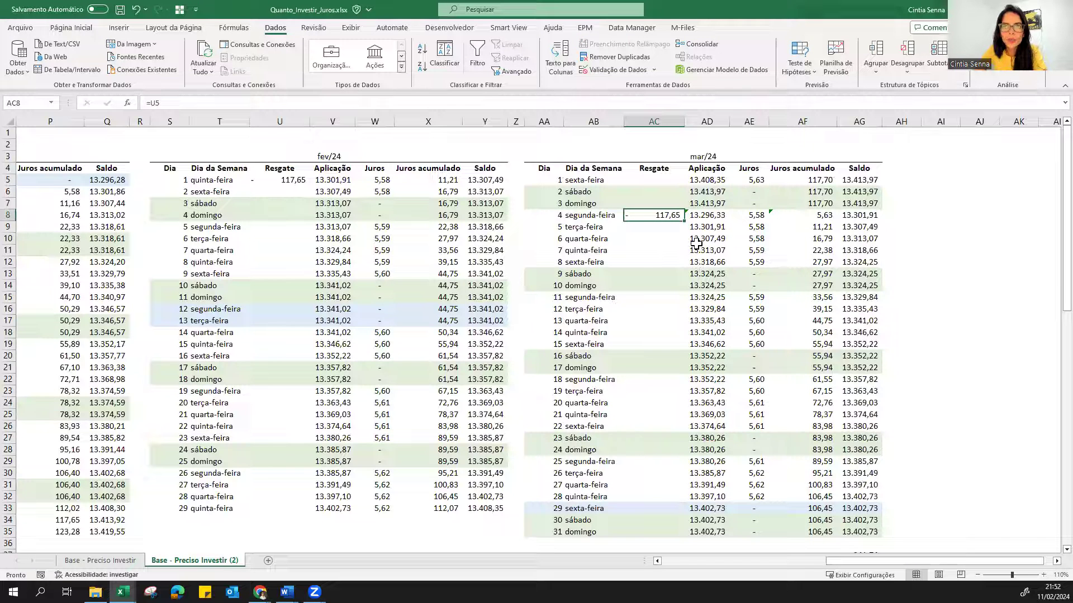
left_click(822, 217)
left_click_drag(821, 217, 824, 254)
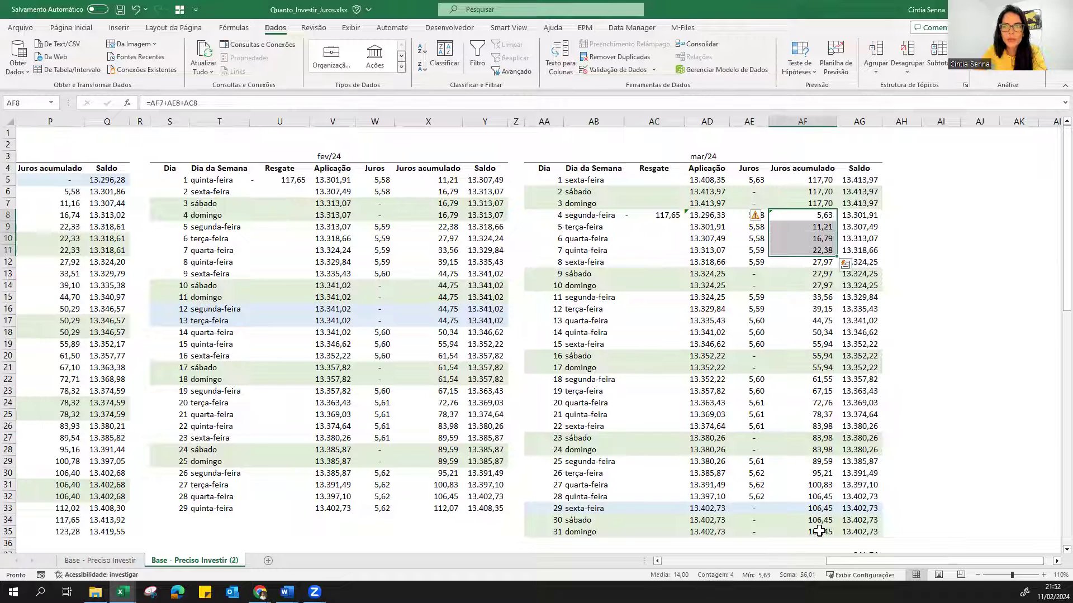
left_click(819, 532)
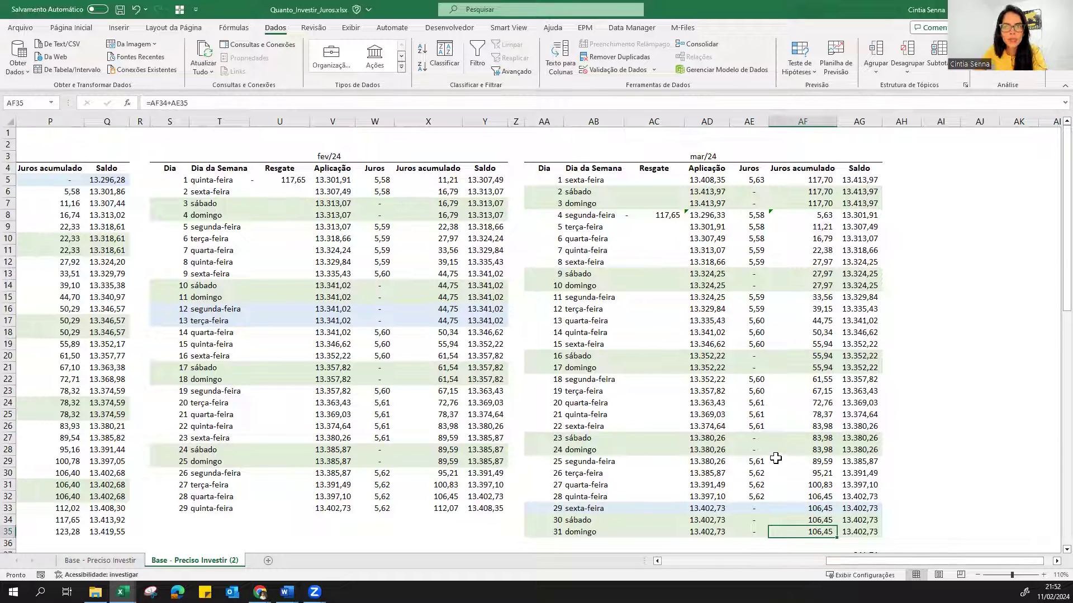
Step: Check the mar/24 day 31 Saldo and compare AG37 with the three-month interest in AE37 on the Base - Preciso Investir sheet
scroll(776, 466, "down", 1)
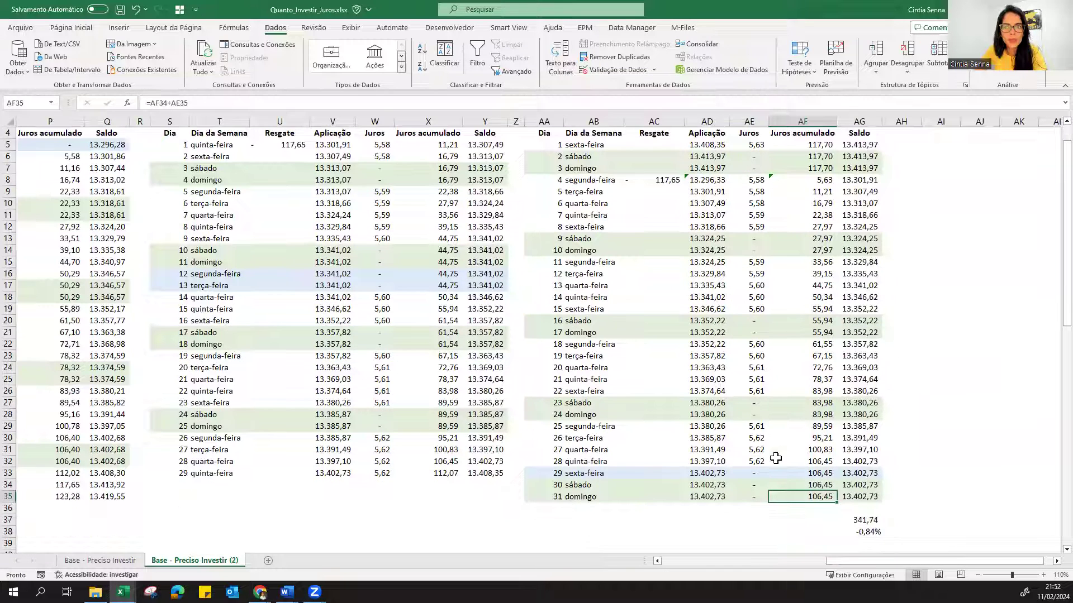
left_click(858, 497)
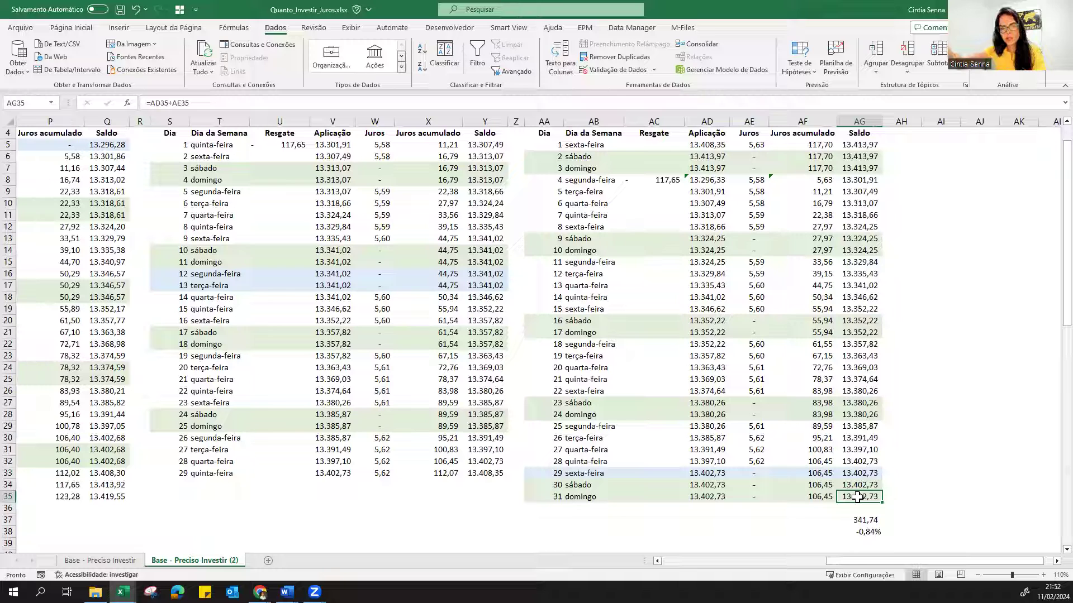
left_click(855, 521)
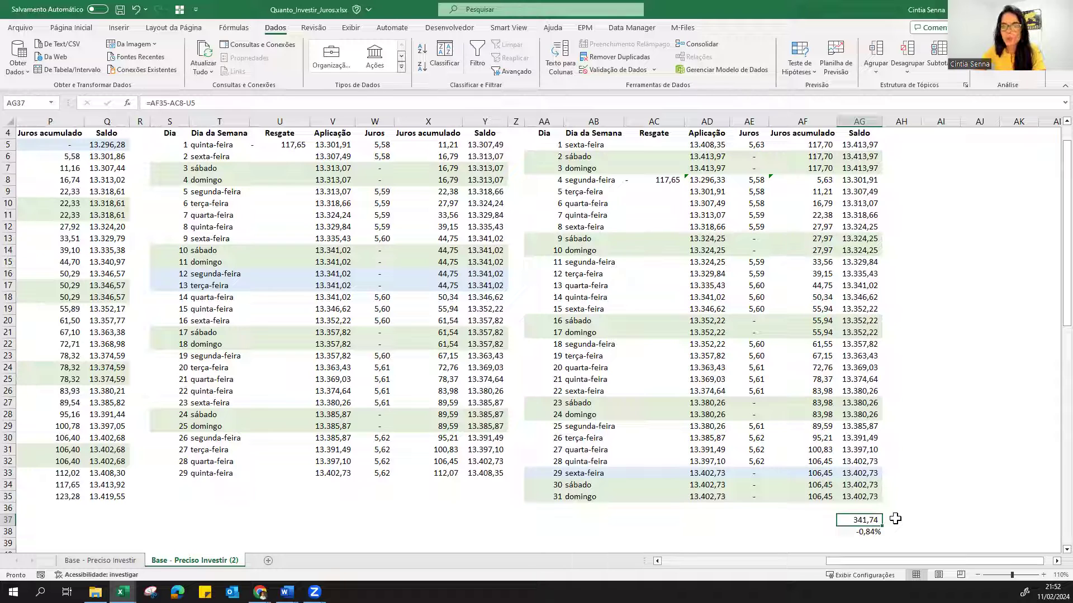
left_click(114, 560)
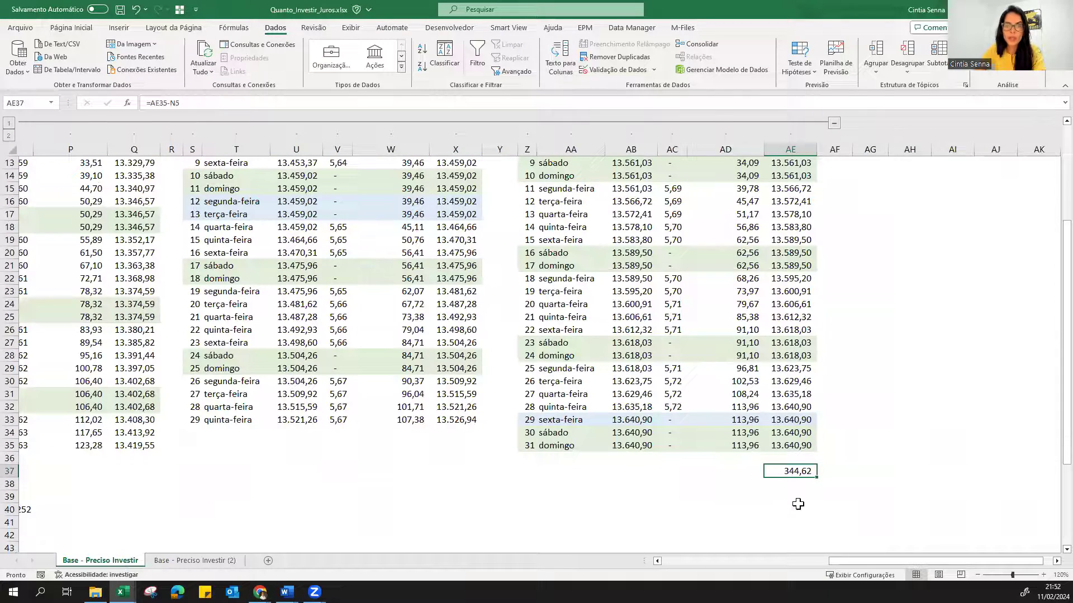
left_click(212, 561)
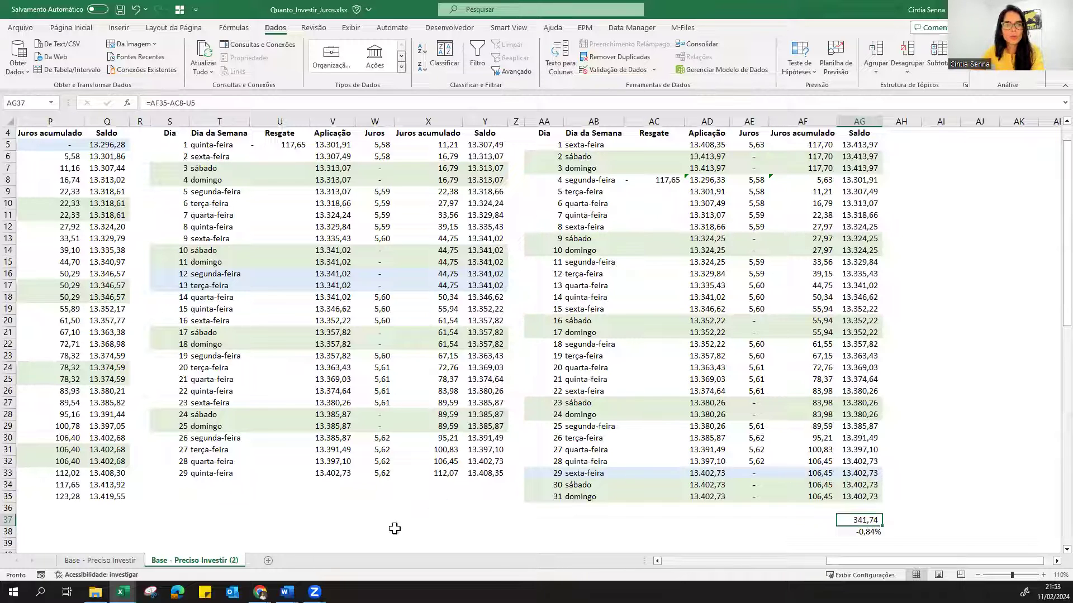
left_click(117, 558)
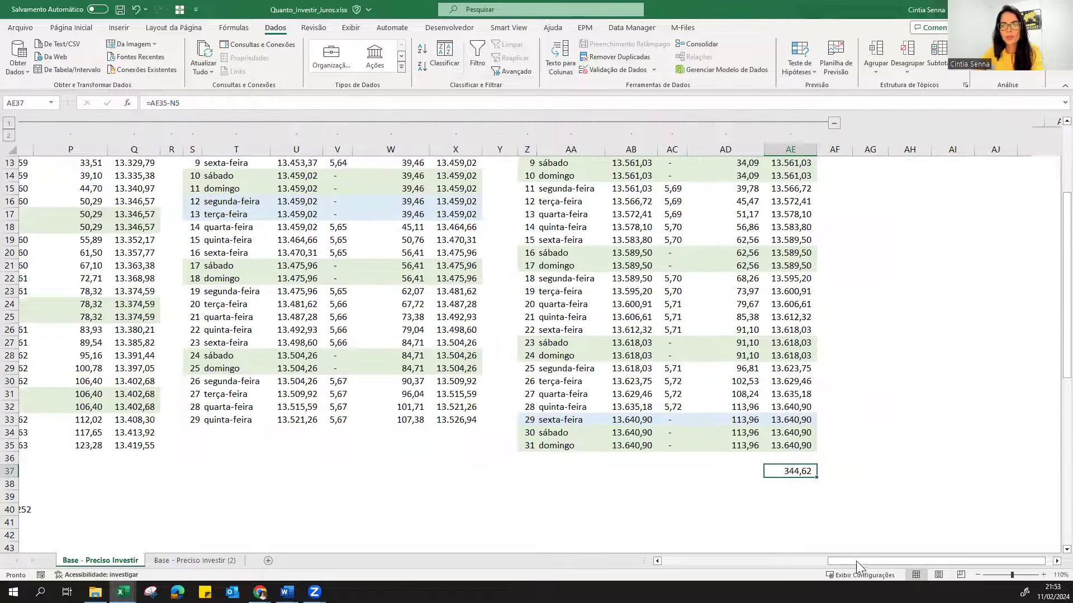
Step: Set the CDB's Retorno Desejado in H4 to 200 on the Base - Preciso Investir sheet
left_click_drag(856, 561, 767, 564)
left_click_drag(659, 571, 427, 440)
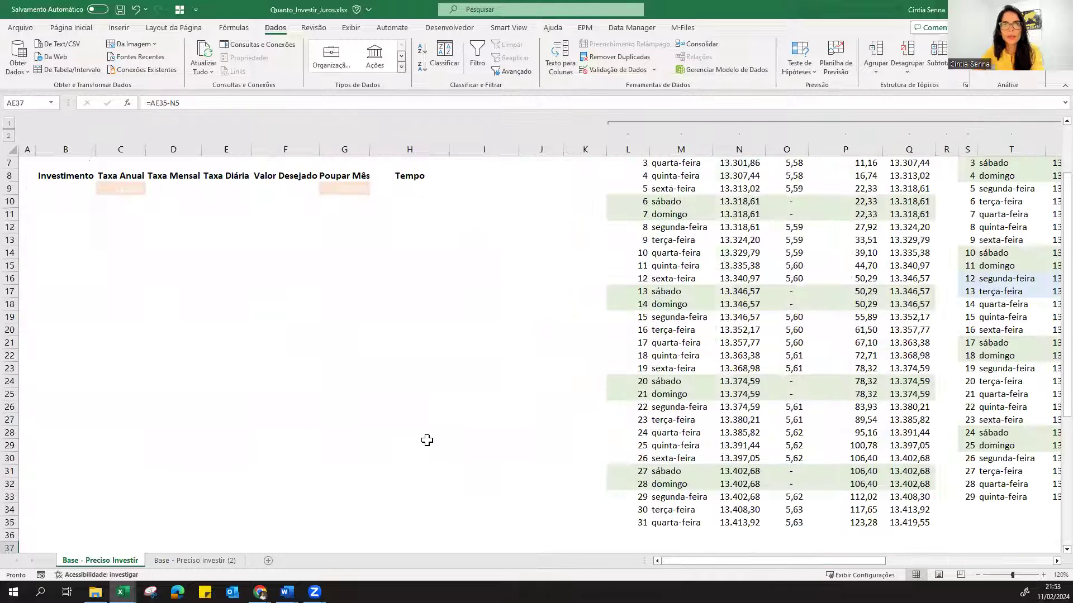
scroll(470, 347, "up", 2)
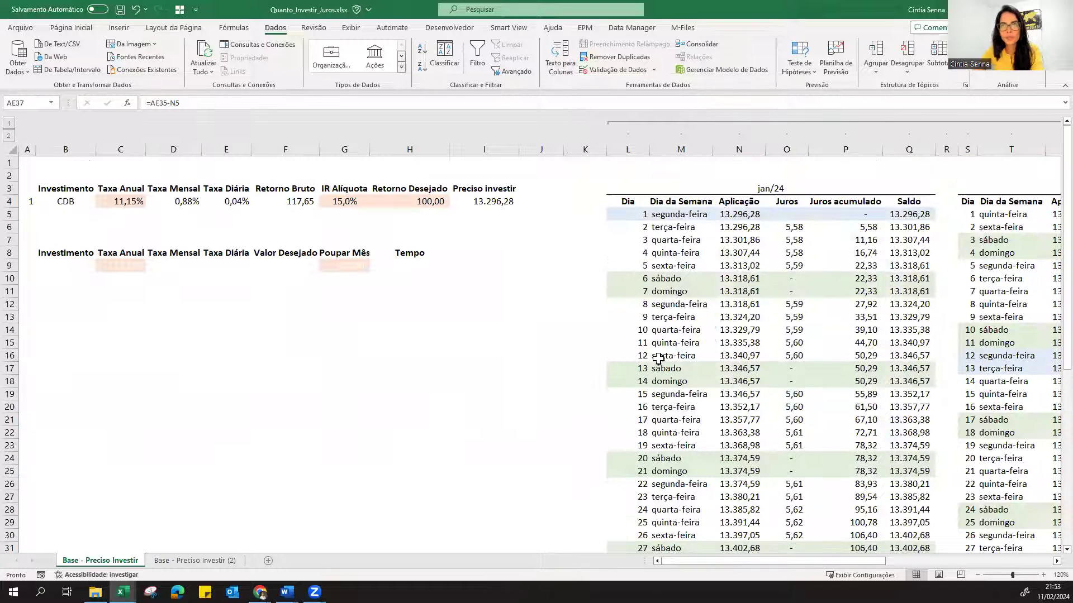
left_click(474, 203)
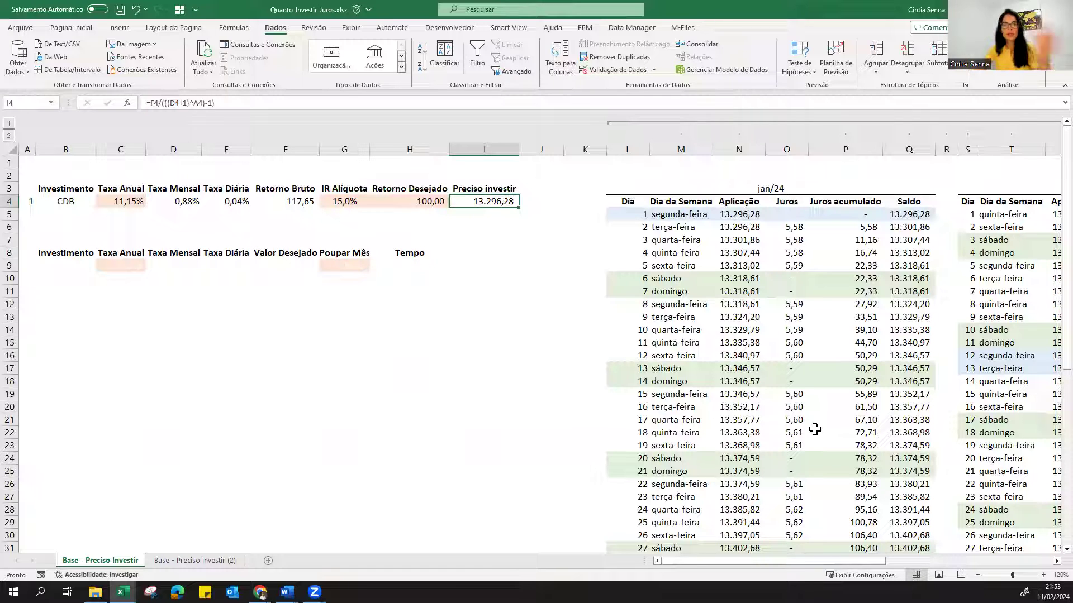
key("Left")
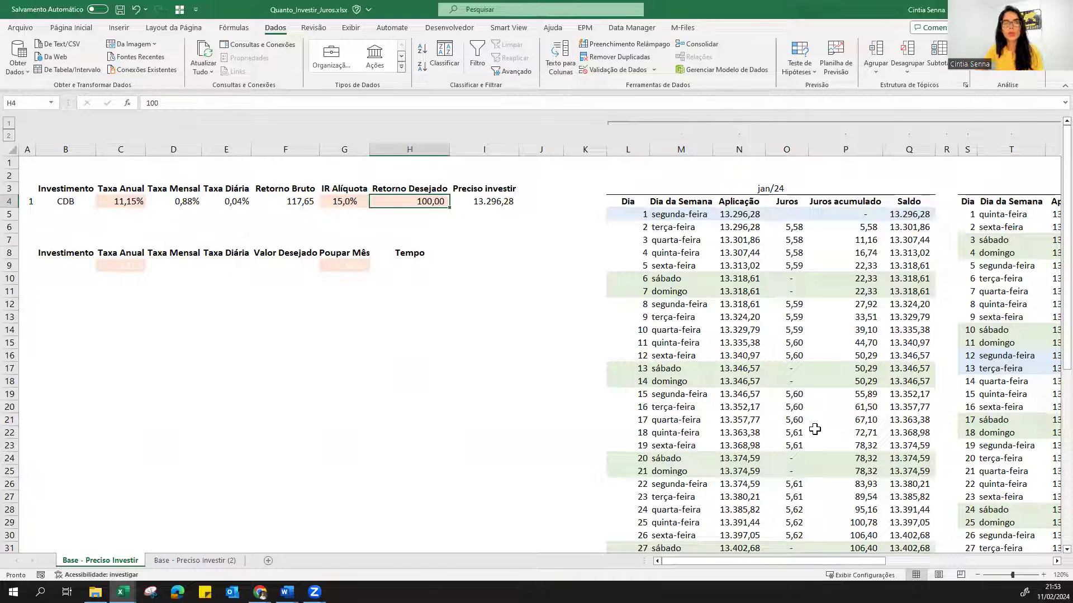
type("200")
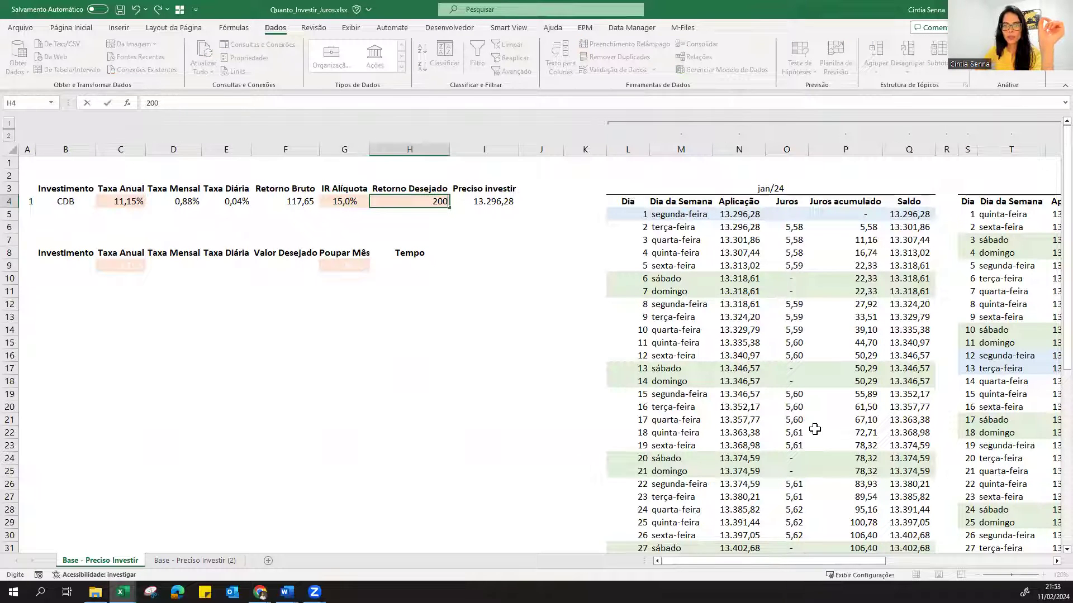
key("Tab")
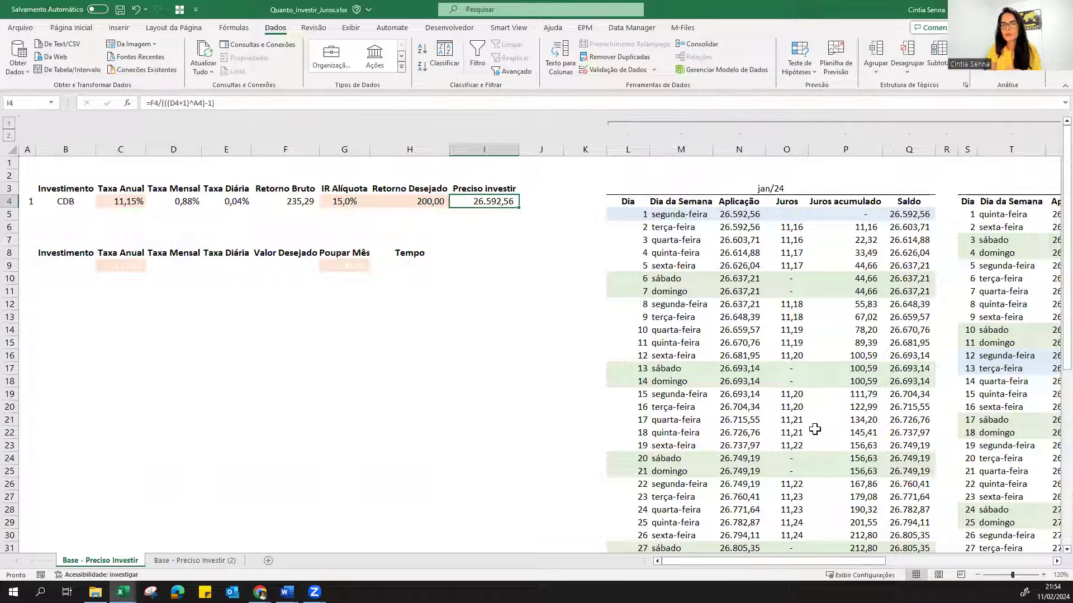
Step: Restore the CDB's Retorno Desejado in H4 to 100
key("Left")
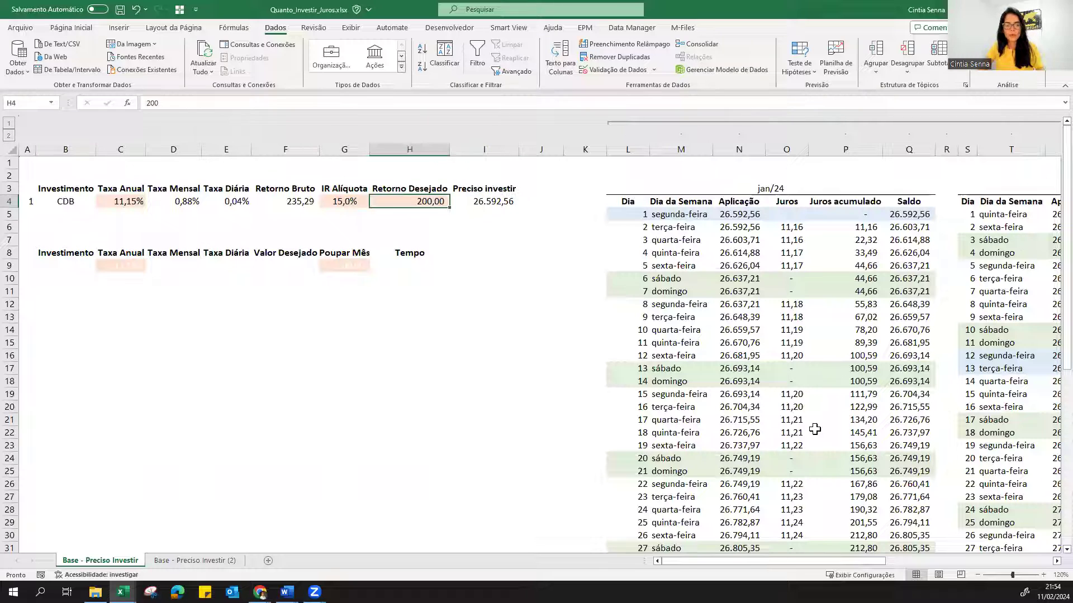
type("100")
key("Return")
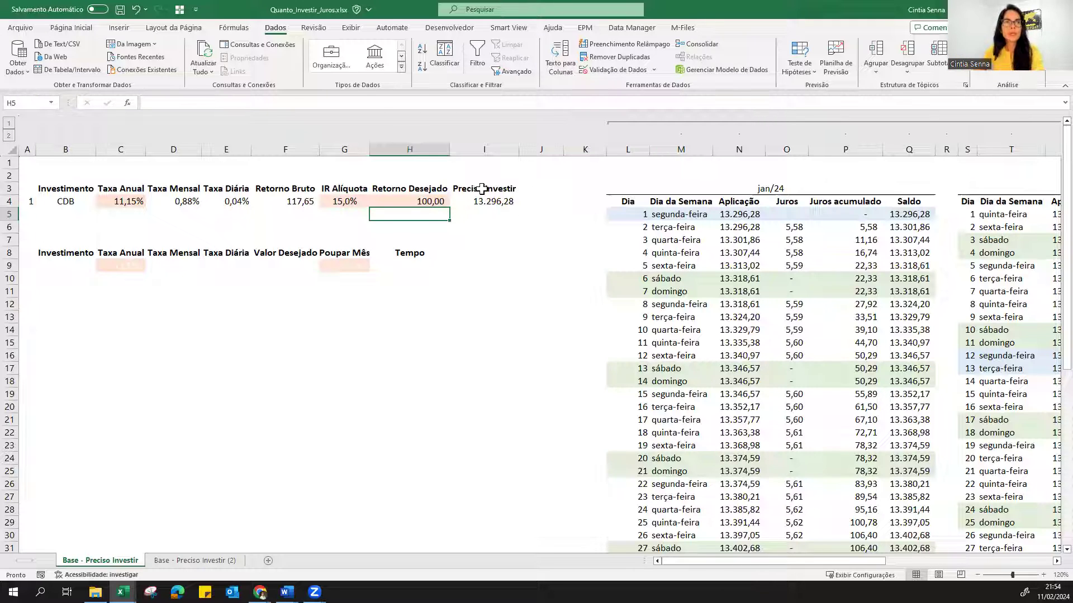
Step: Reveal the hidden savings-plan values in B9:G10 by changing their font colour to automatic black
left_click(75, 265)
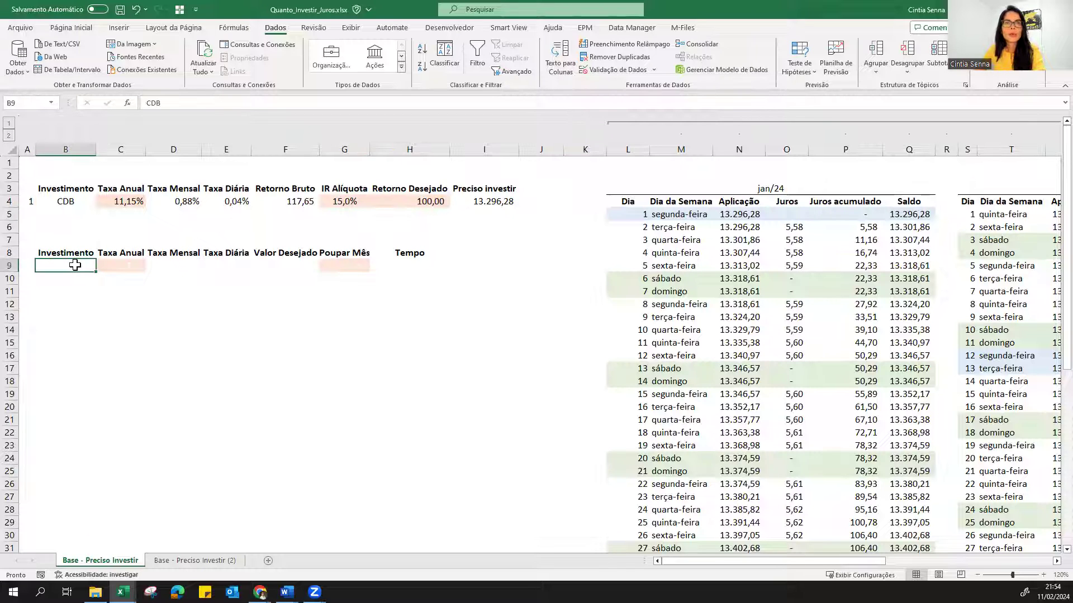
key("Left")
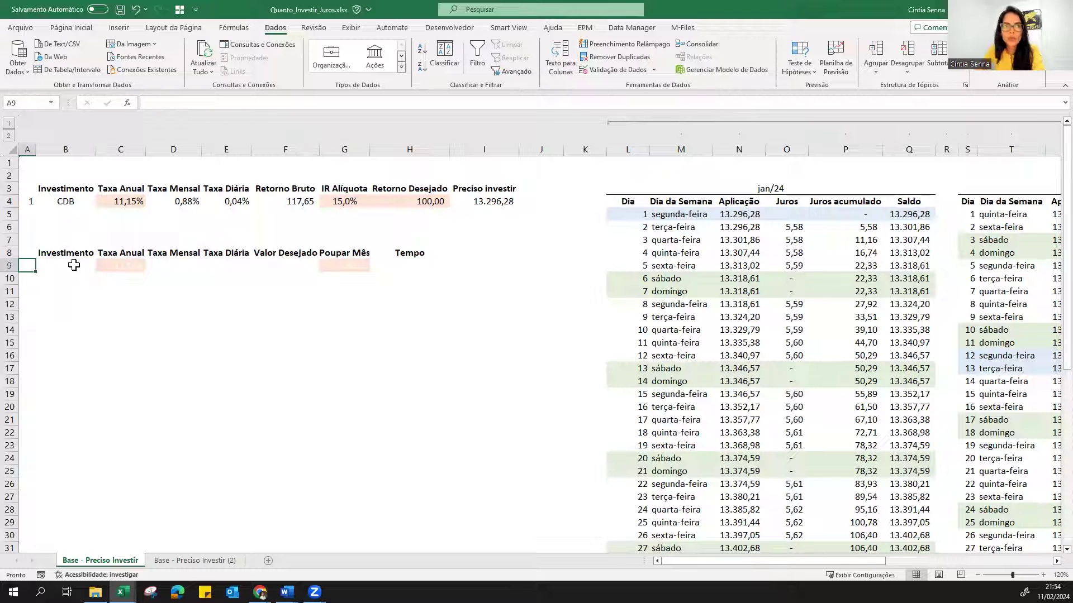
left_click_drag(43, 264, 347, 279)
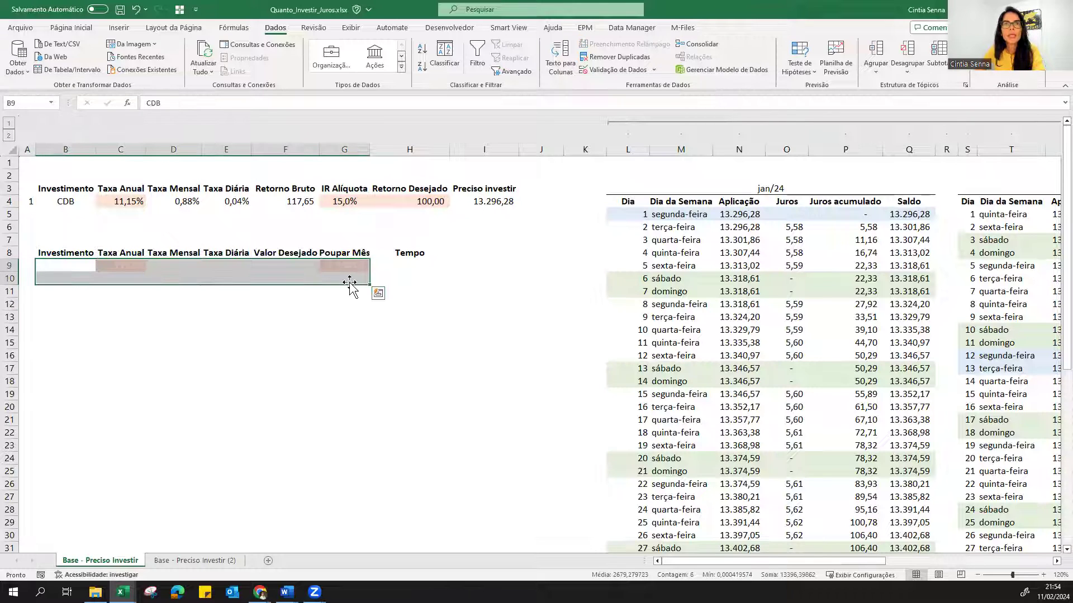
left_click(72, 28)
left_click(233, 66)
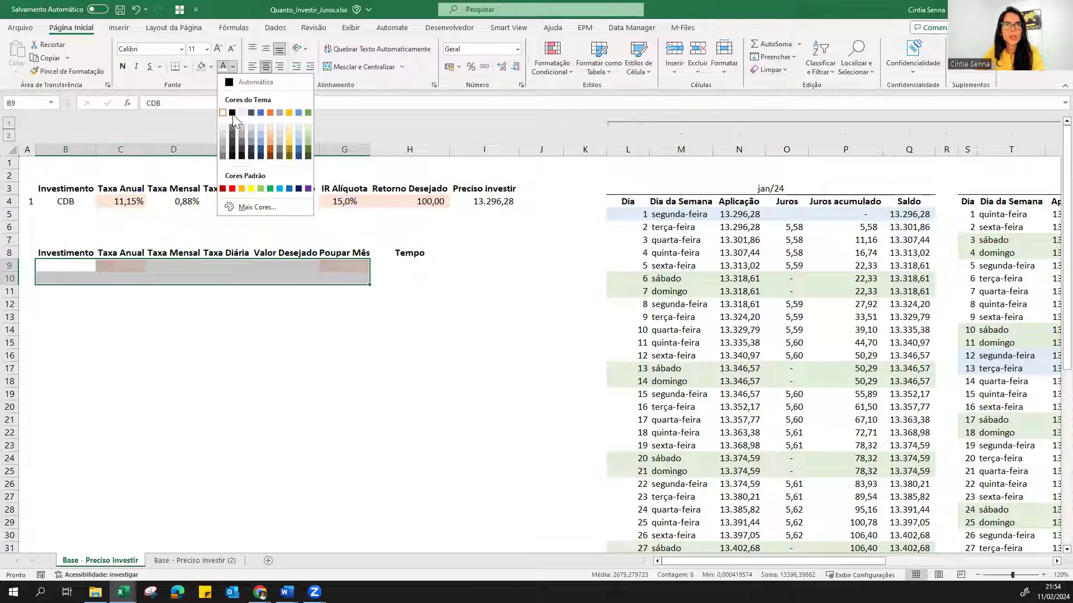
left_click(241, 84)
Step: Examine row 9's Investimento, annual and monthly rates, Valor Desejado with its link to Preciso investir in I4, and Poupar Mês
left_click(66, 265)
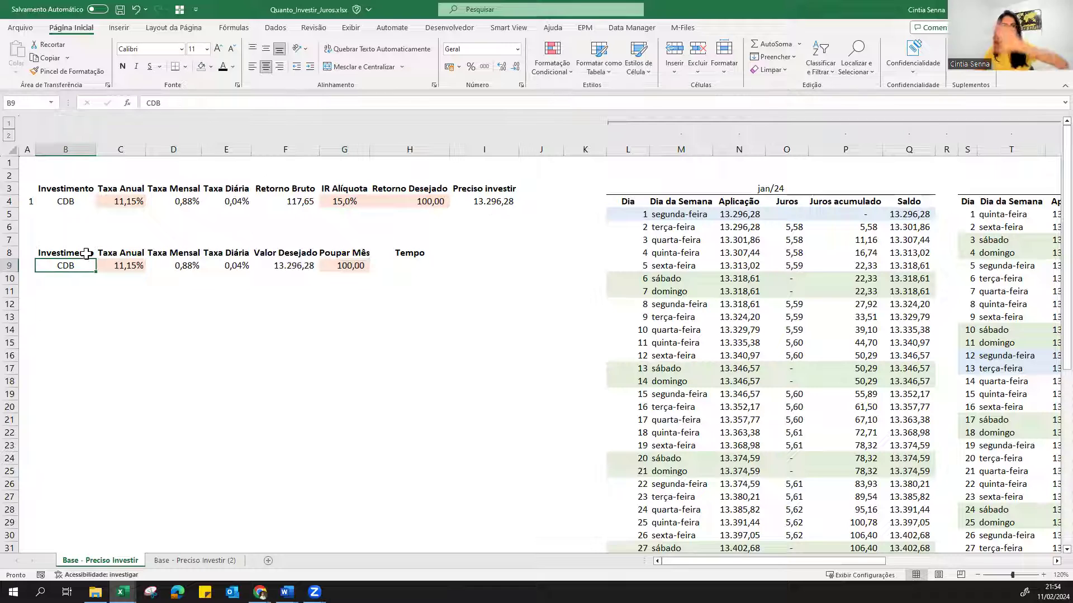
left_click(127, 263)
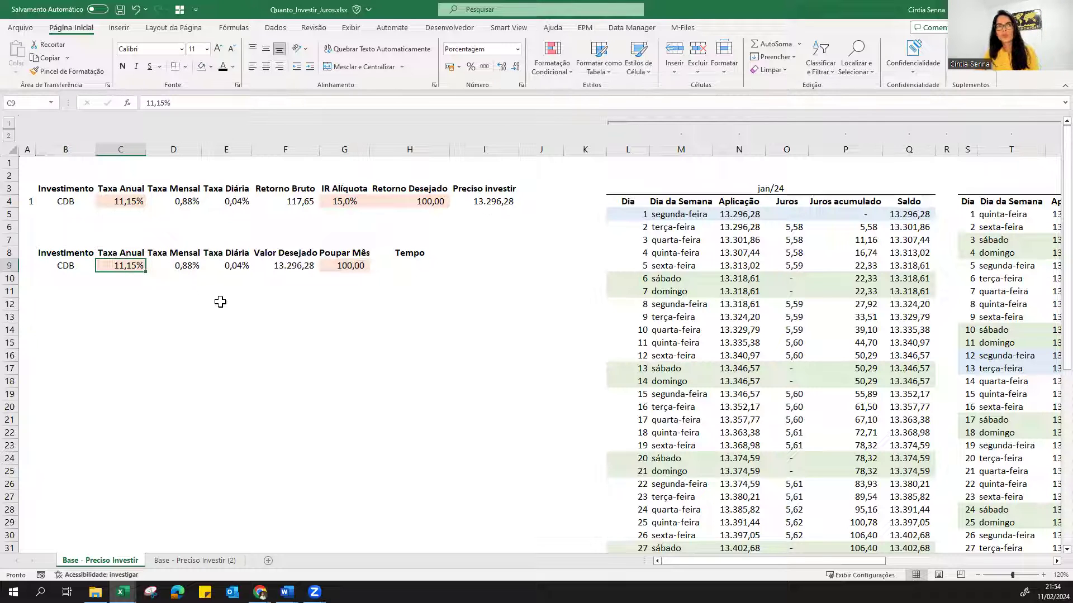
left_click(189, 260)
left_click(285, 264)
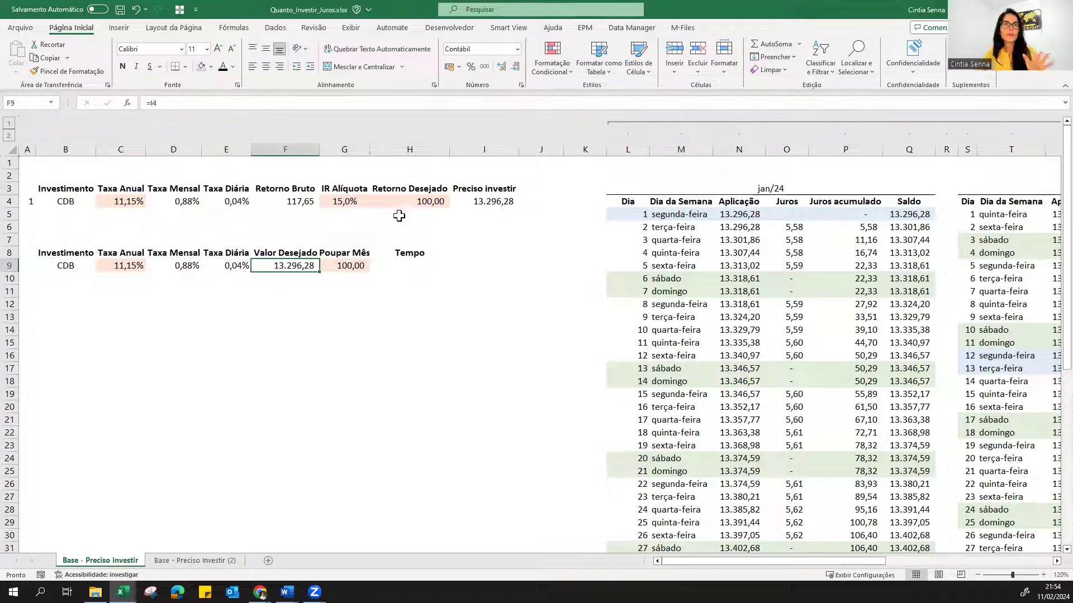
left_click(492, 190)
left_click(485, 202)
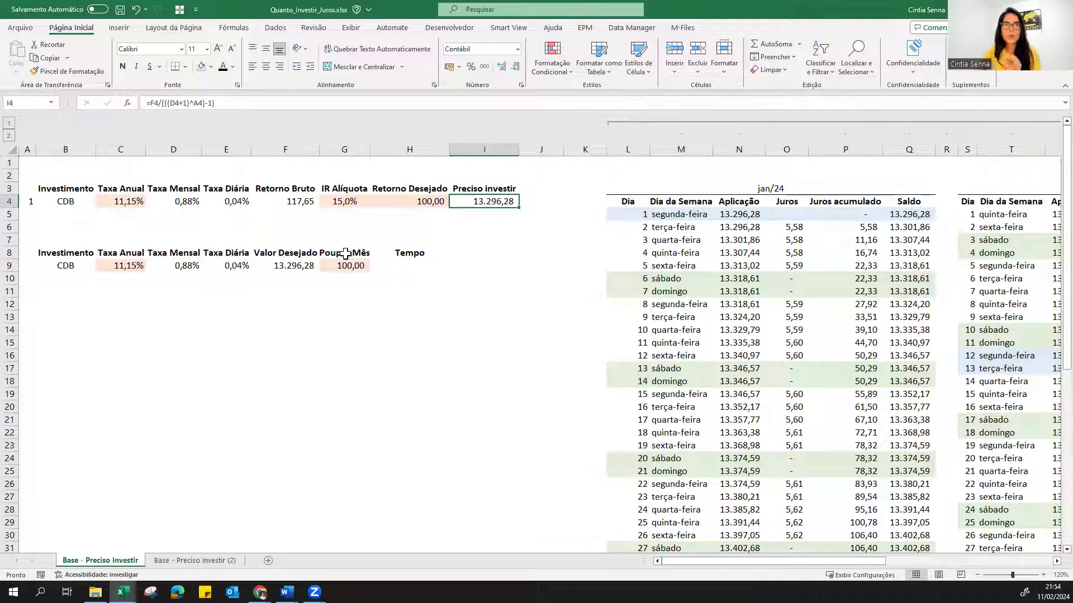
left_click(295, 265)
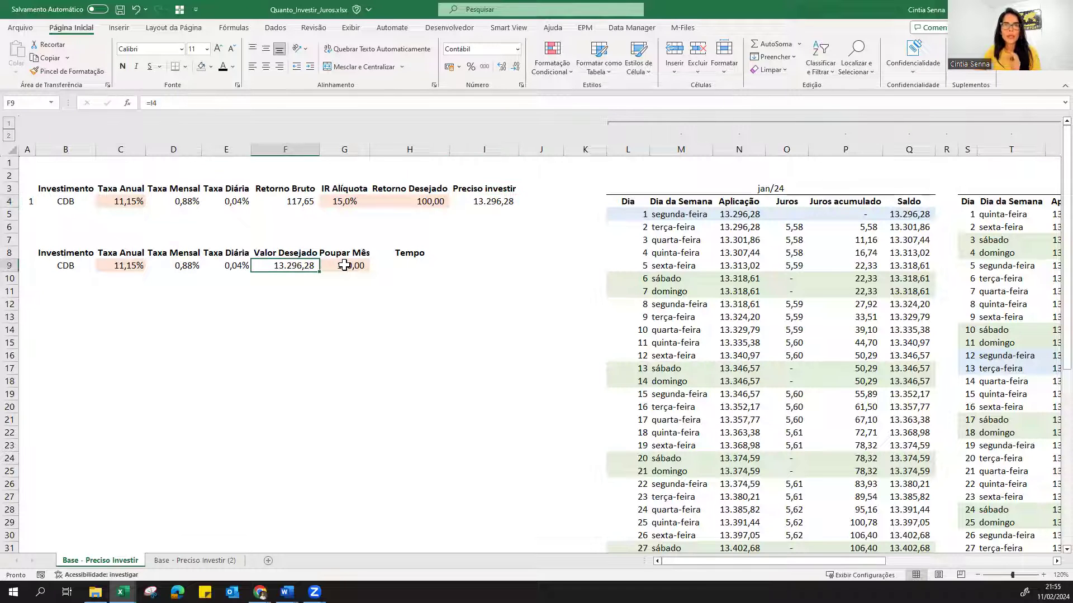
left_click(344, 265)
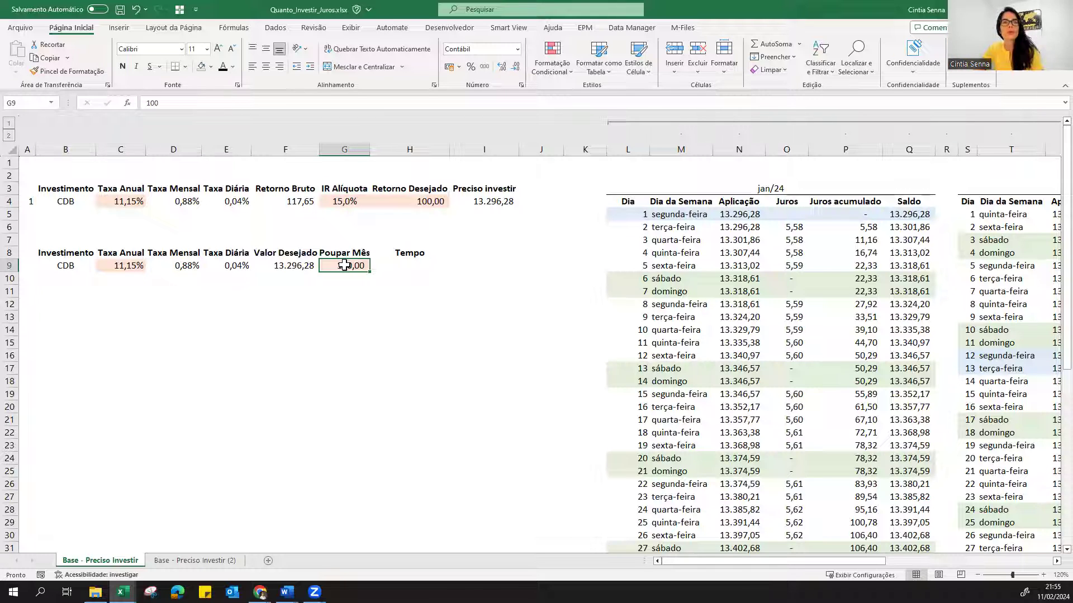
Step: Reveal the Tempo results in H9:I10 by applying the same black font colour
key("Right")
key("shift+Right")
key("shift+Down")
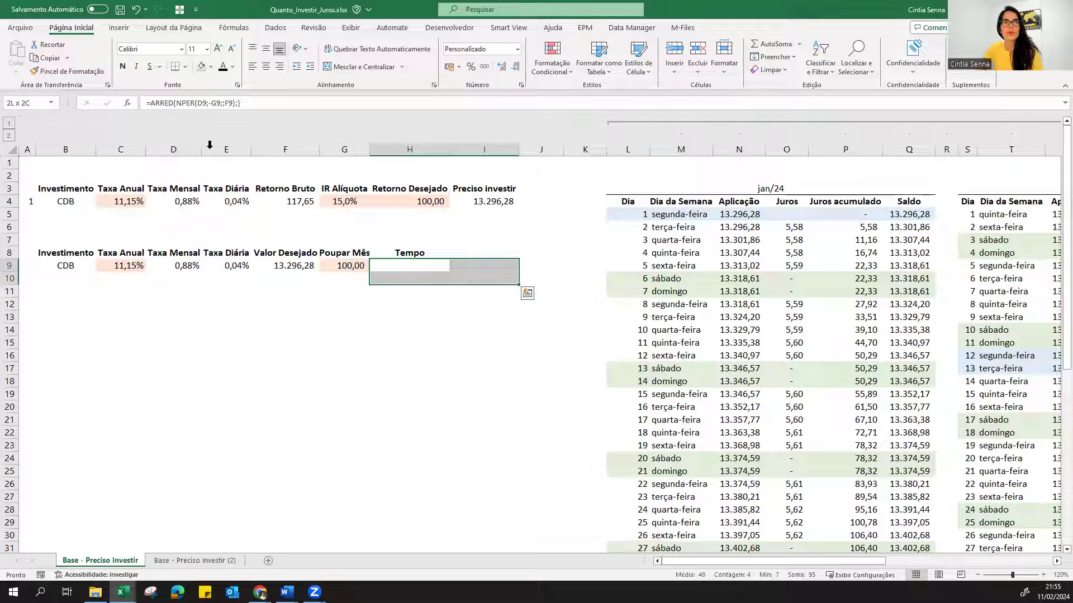
left_click(223, 67)
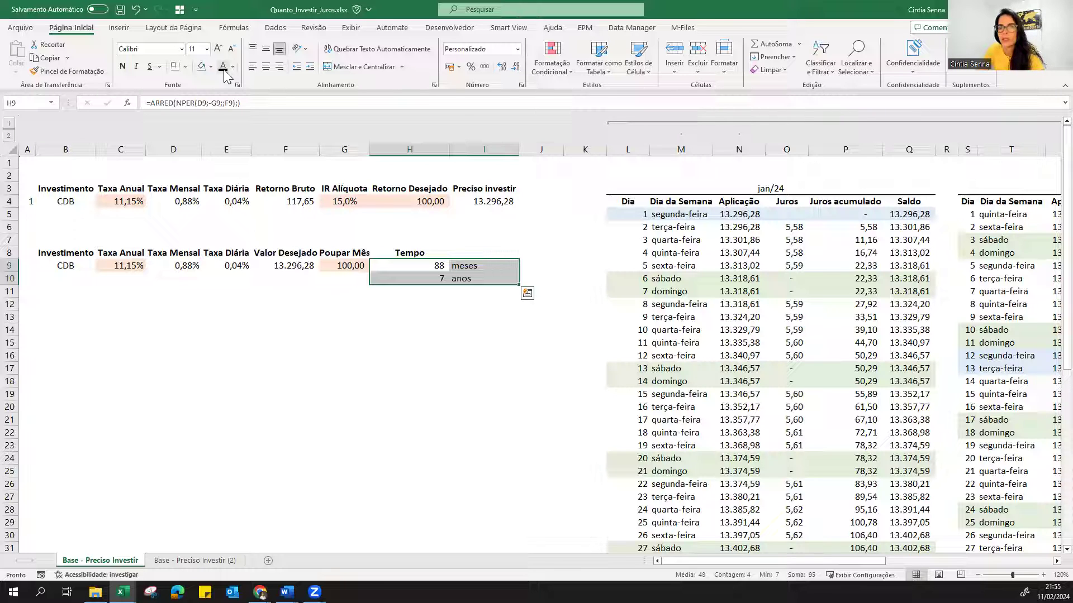
Step: Set the monthly savings amount, Poupar Mês in G9, to 200
key("Left")
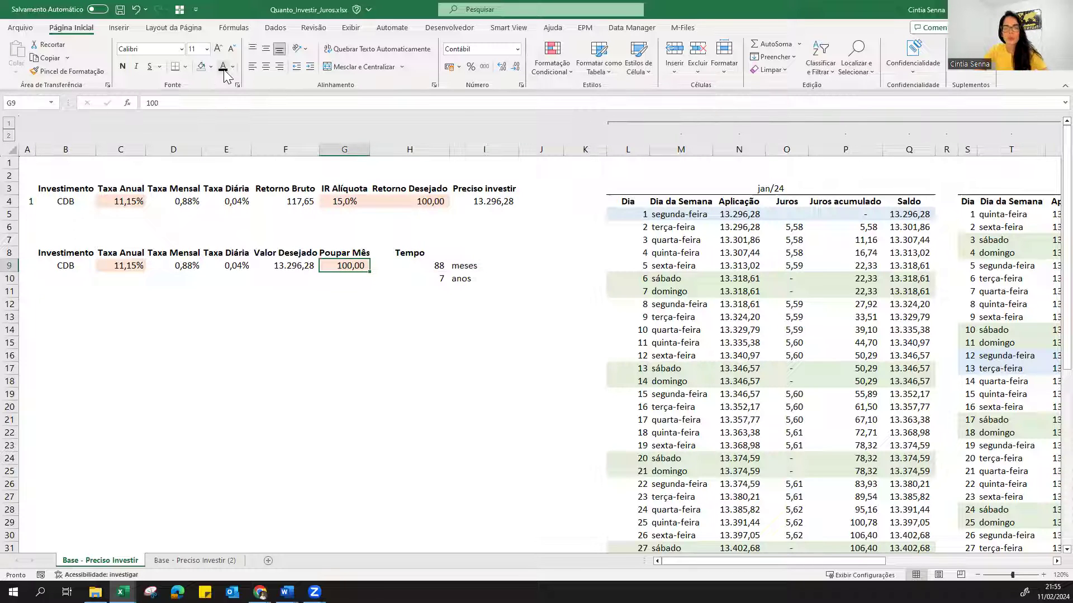
type("200")
key("Return")
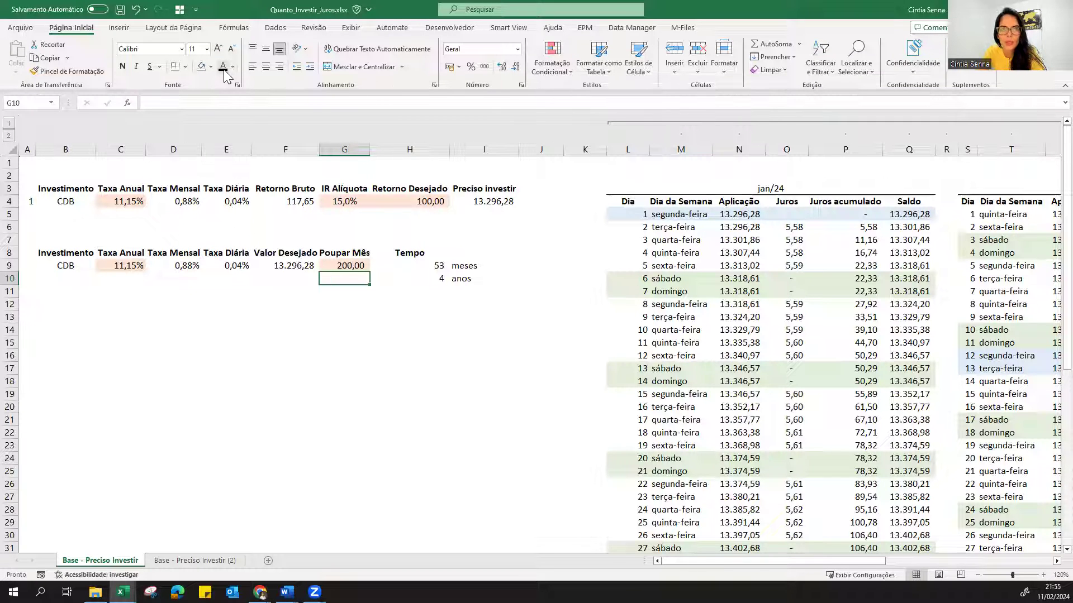
Step: Reveal the Total aplicado row by making the text in E10:G13 black, and autofit column G to show its amount
left_click_drag(226, 278, 364, 316)
left_click(223, 67)
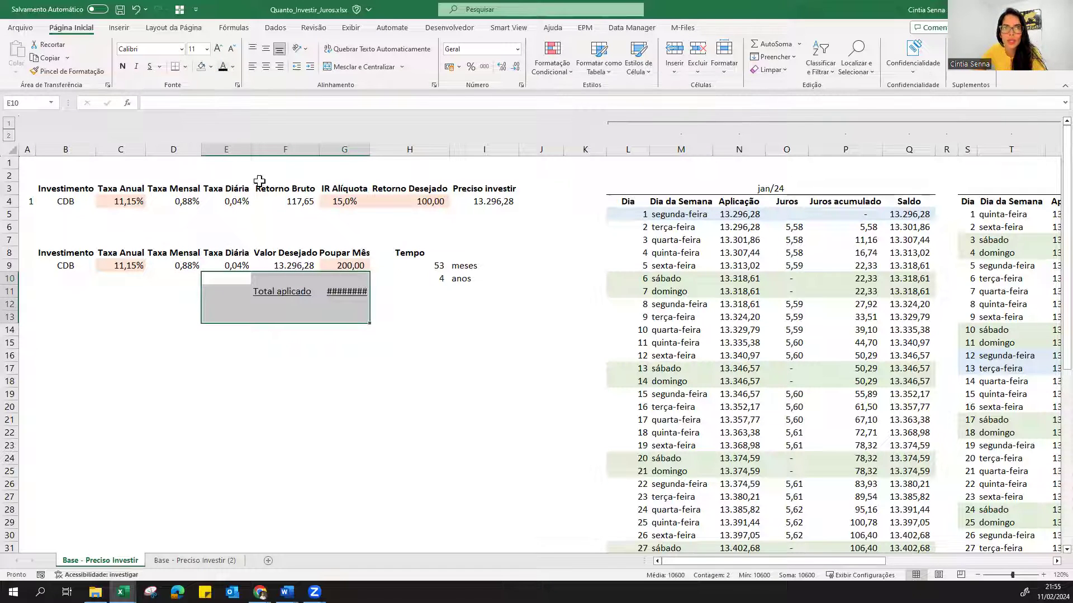
double_click(369, 149)
left_click(348, 289)
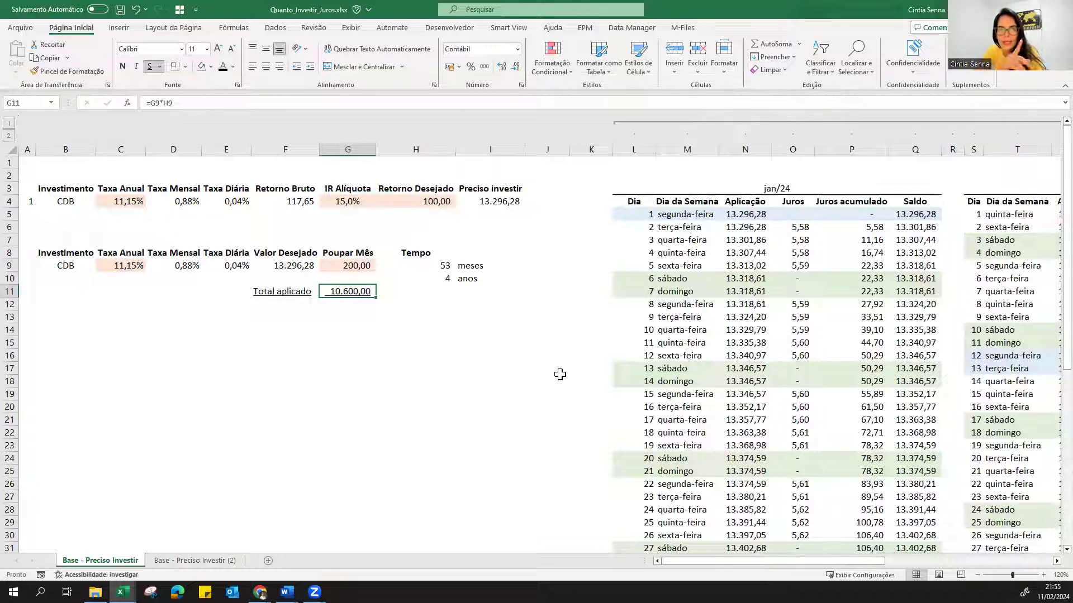
Step: Set Poupar Mês in G9 to 100
key("Up")
key("Up")
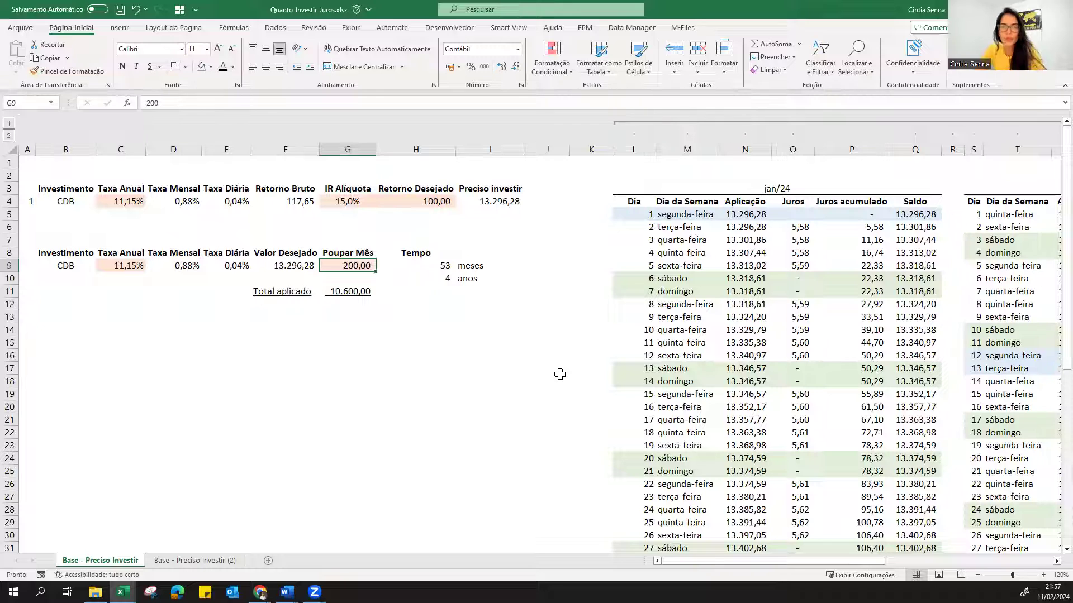
type("100")
key("Return")
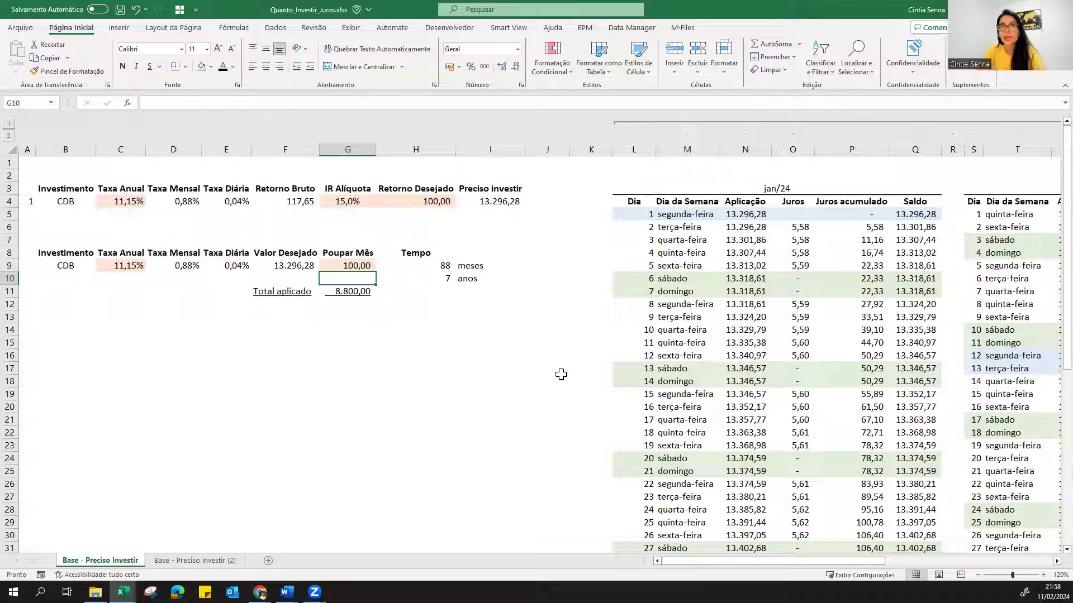
Step: Raise the Retorno Desejado in H4 to 1000 and autofit the jan/24 Aplicação and Saldo columns
left_click(426, 202)
double_click(427, 202)
type("0")
key("Return")
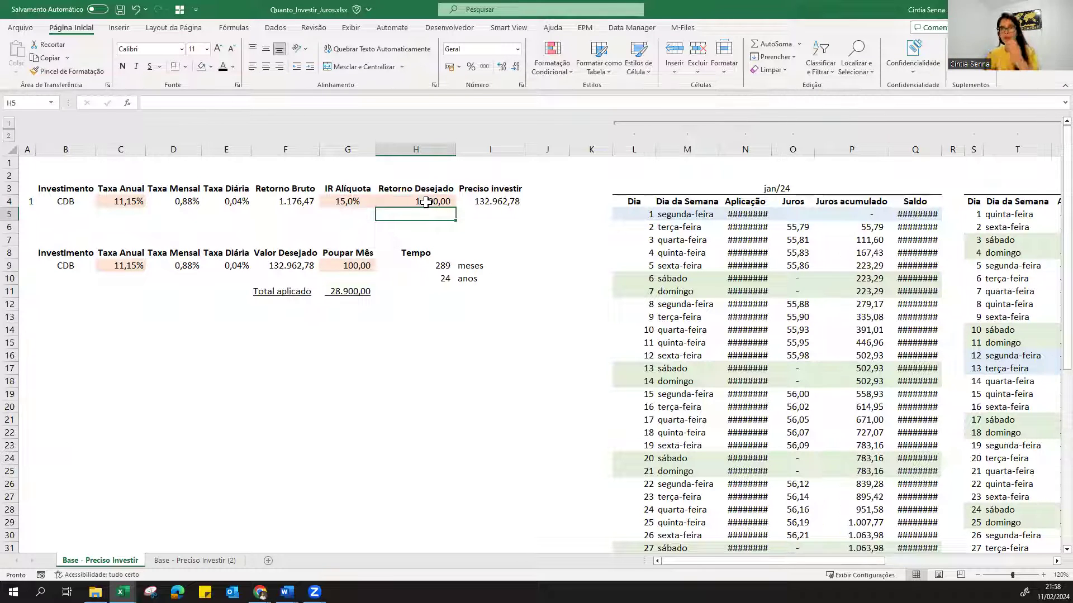
double_click(770, 150)
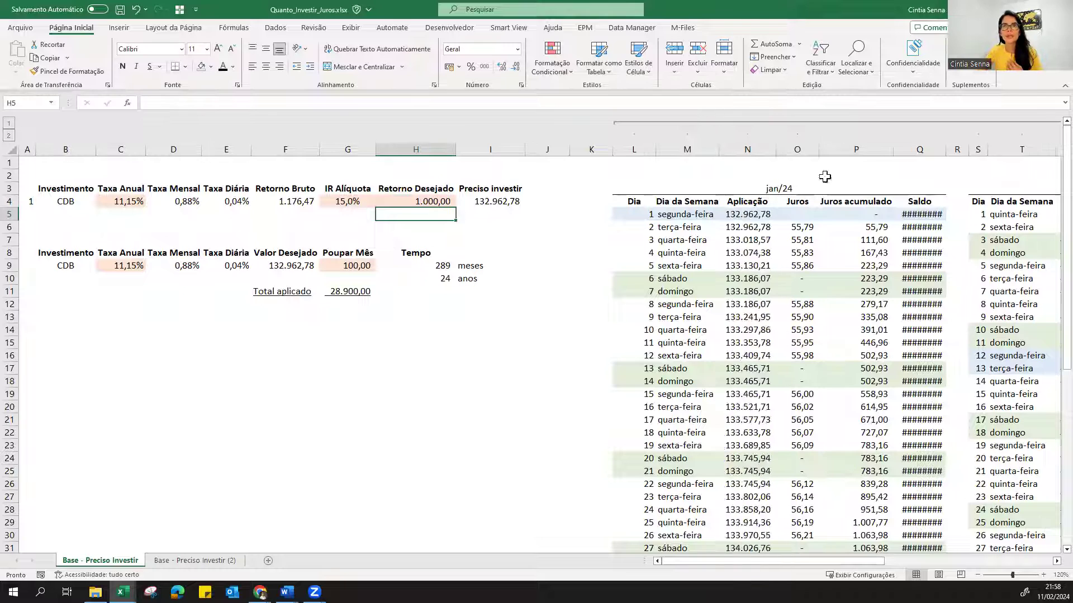
double_click(949, 148)
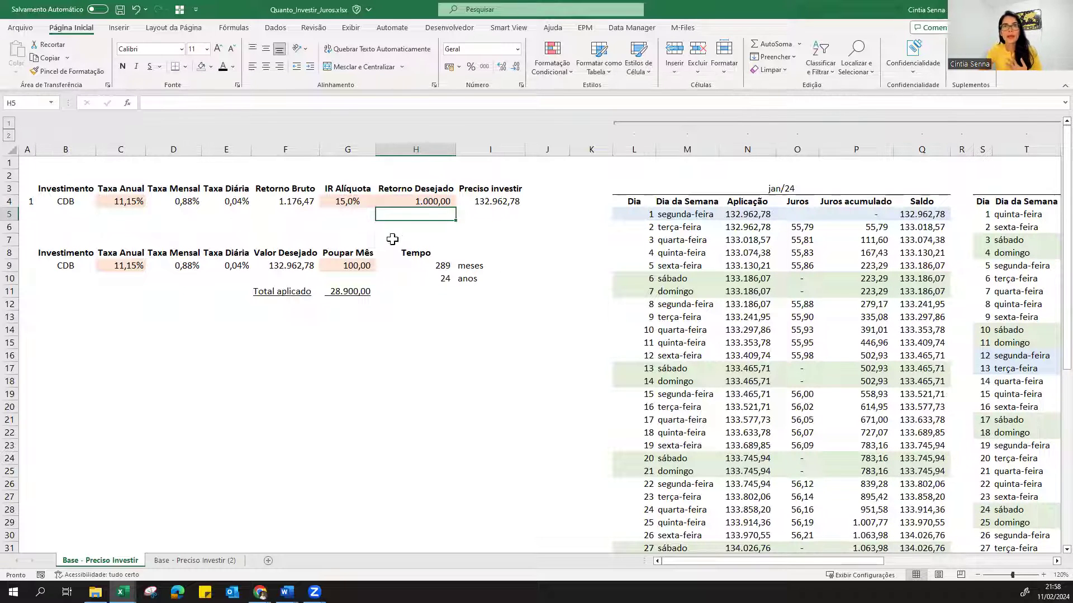
Step: Set the Retorno Desejado in H4 to 2000
left_click(415, 205)
type("2.0")
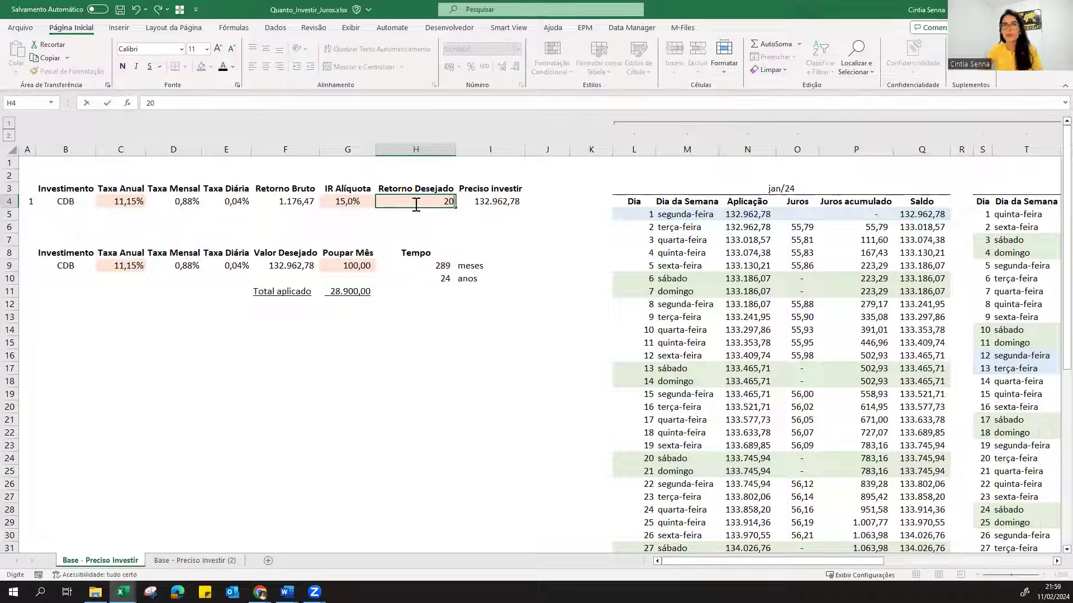
type("00")
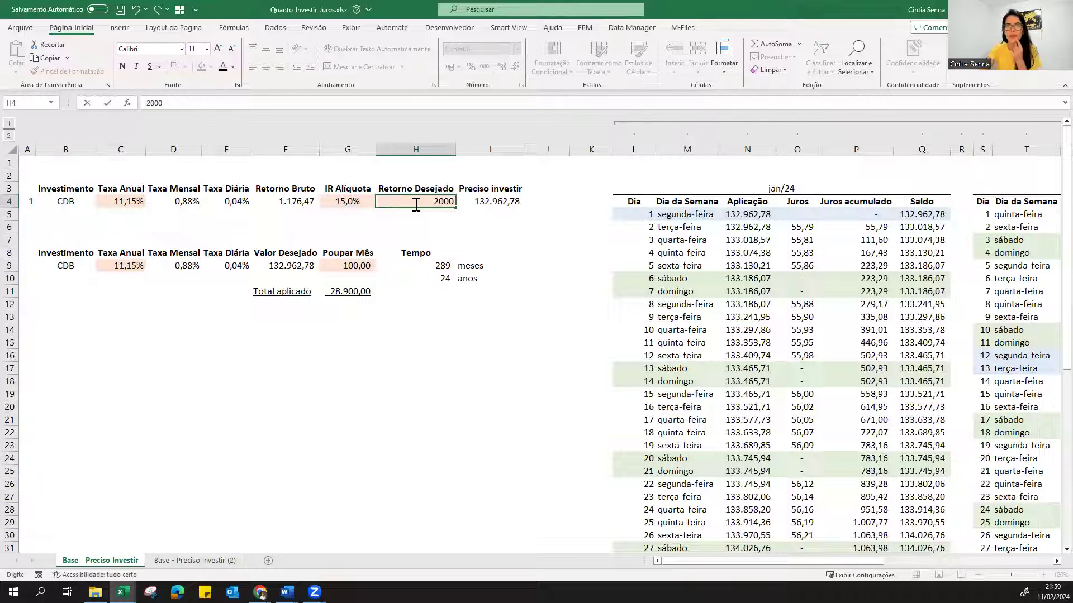
key("Return")
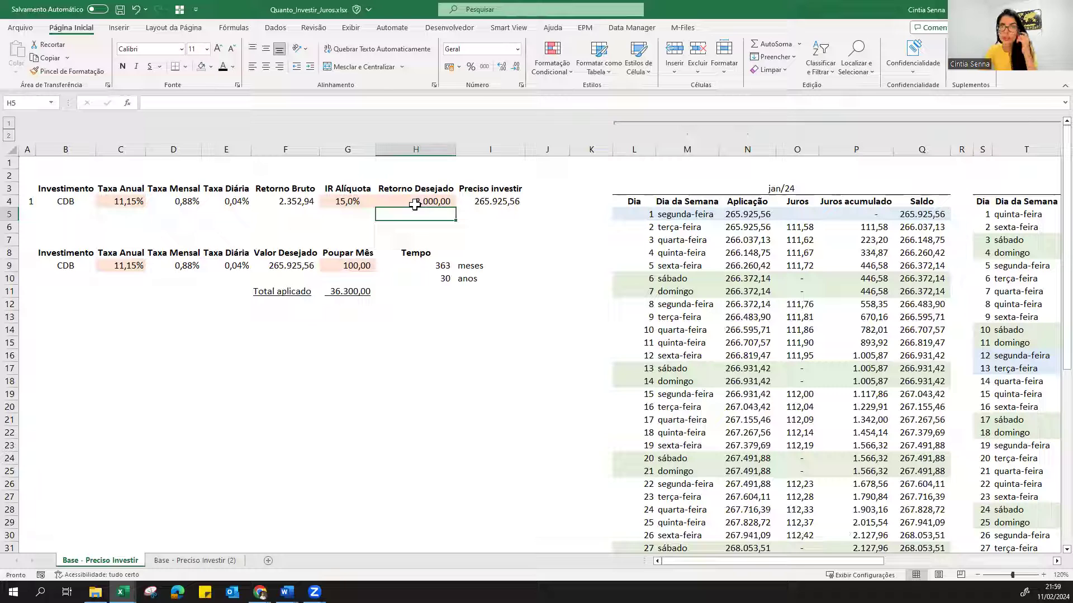